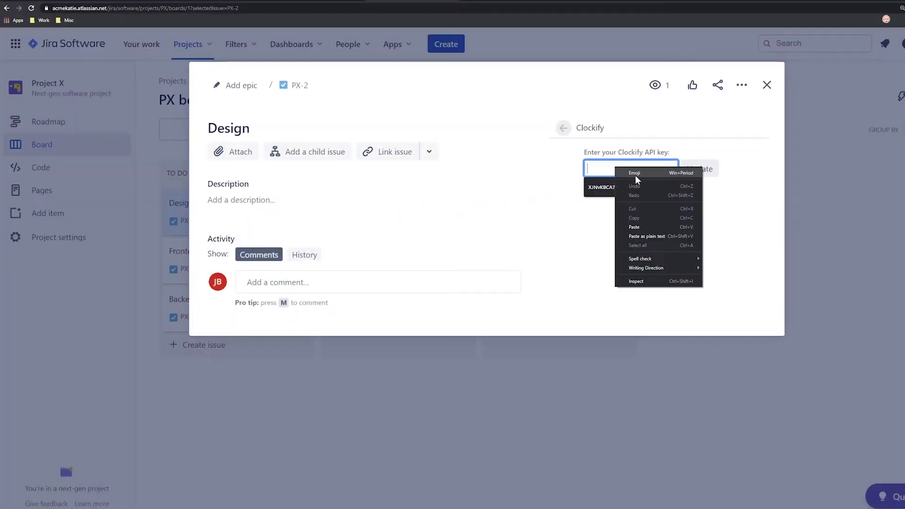
Paste the API key to connect Clockify, then start the timer on PX-1
click(635, 227)
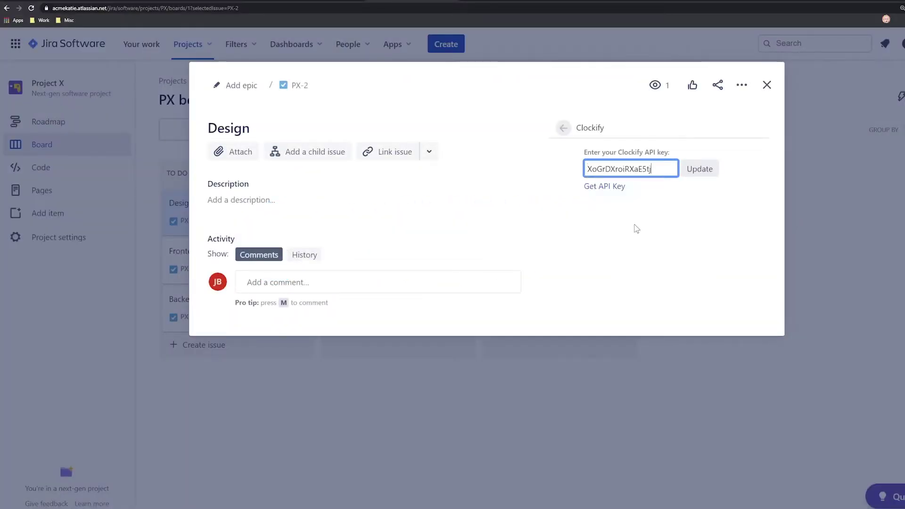
click(700, 169)
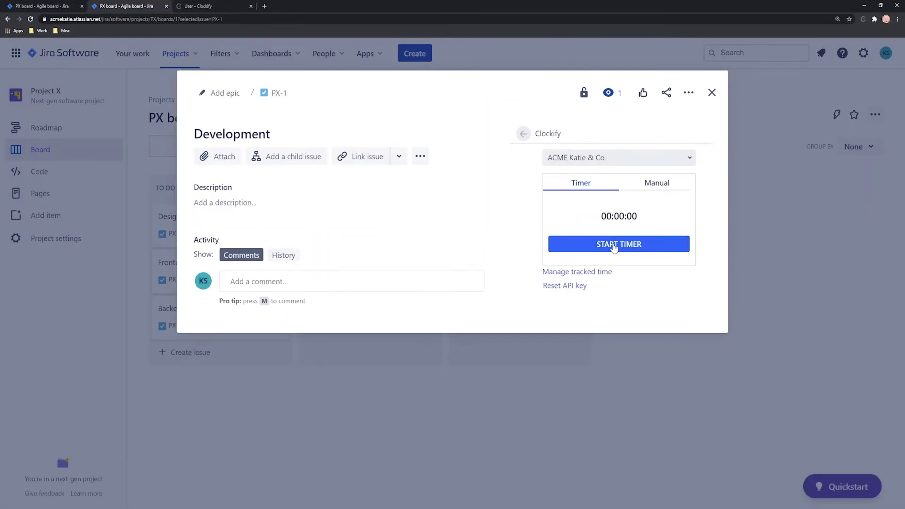
click(615, 244)
click(615, 245)
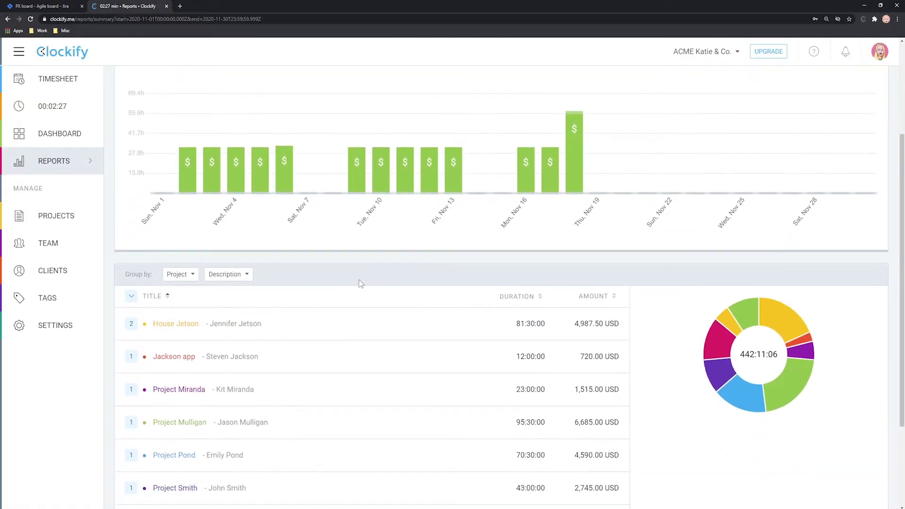
Scroll through the summary report's project durations and amounts, then the Timesheet features section
scroll(185, 279, down, 2)
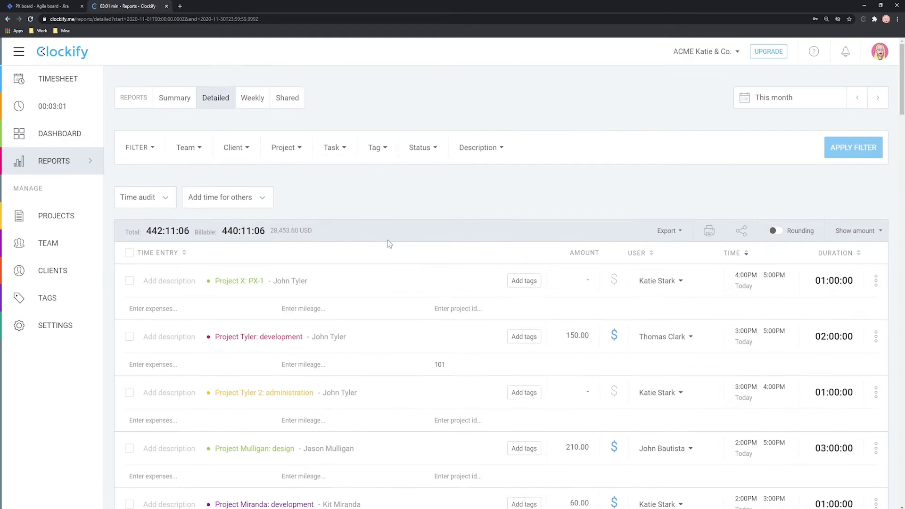
scroll(387, 239, down, 7)
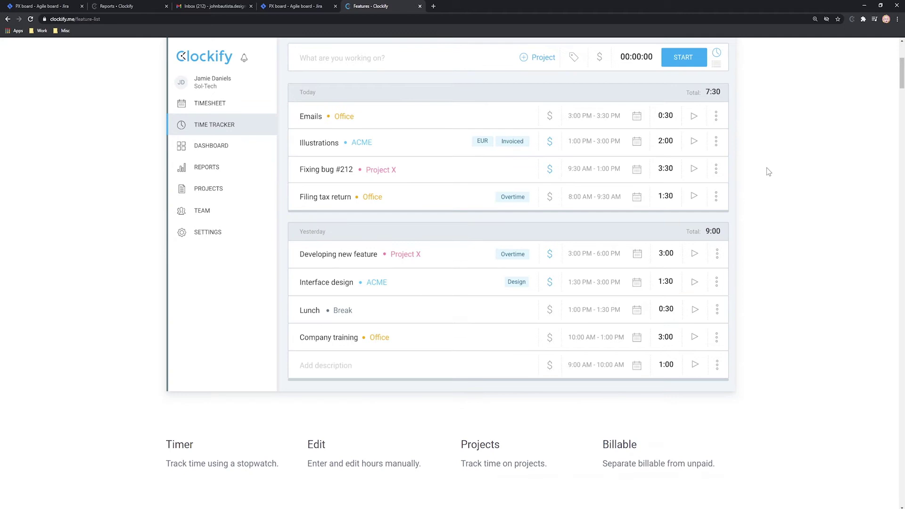
scroll(772, 164, down, 6)
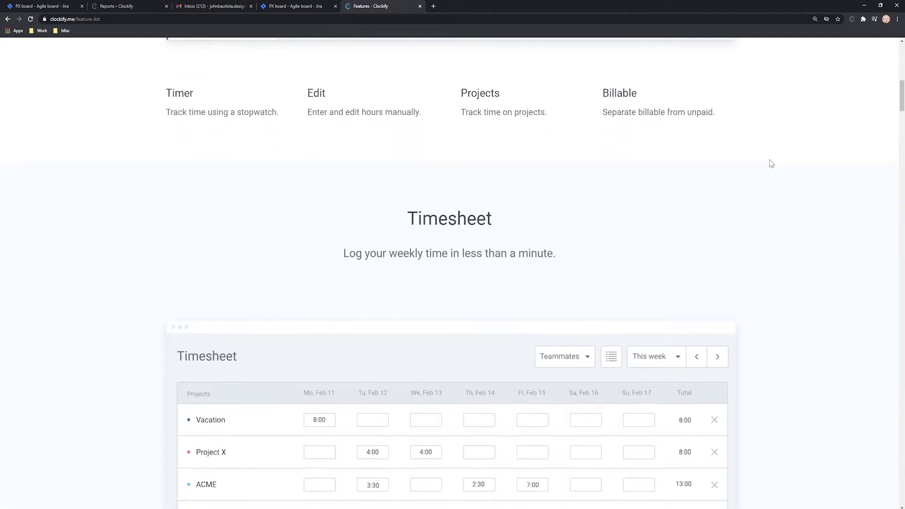
scroll(768, 160, down, 5)
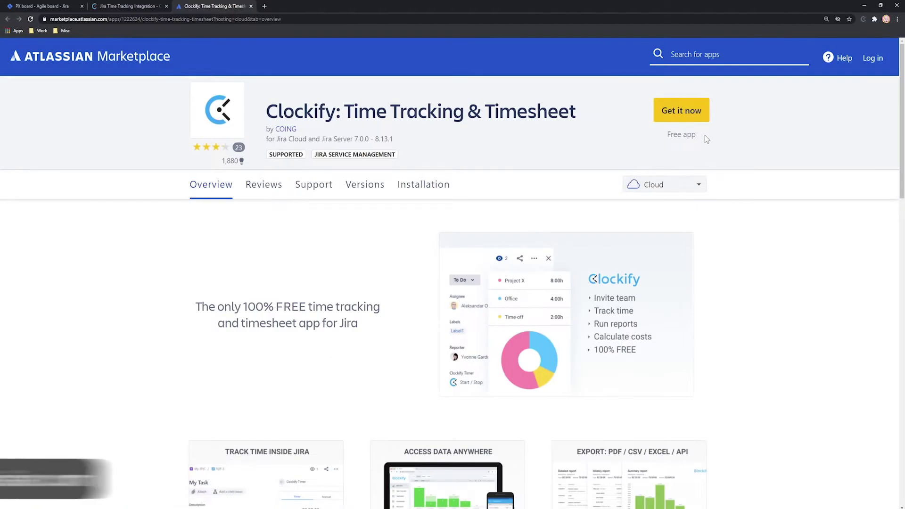
Start installing Clockify for Jira Cloud and keep the current Jira site as the target
click(678, 110)
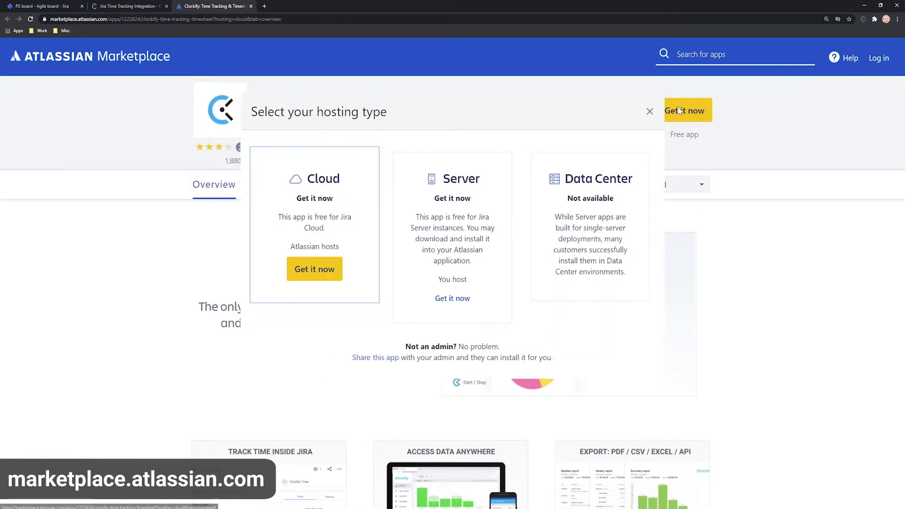
click(318, 274)
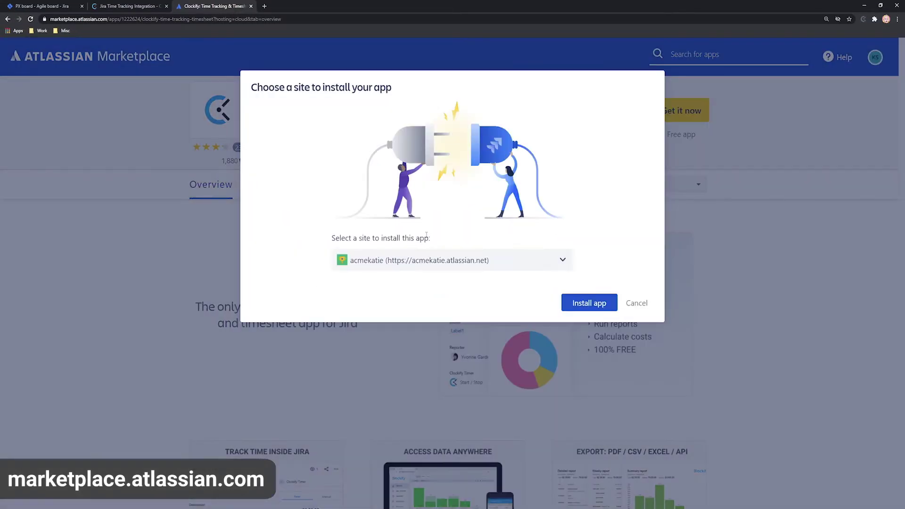
click(506, 265)
click(487, 260)
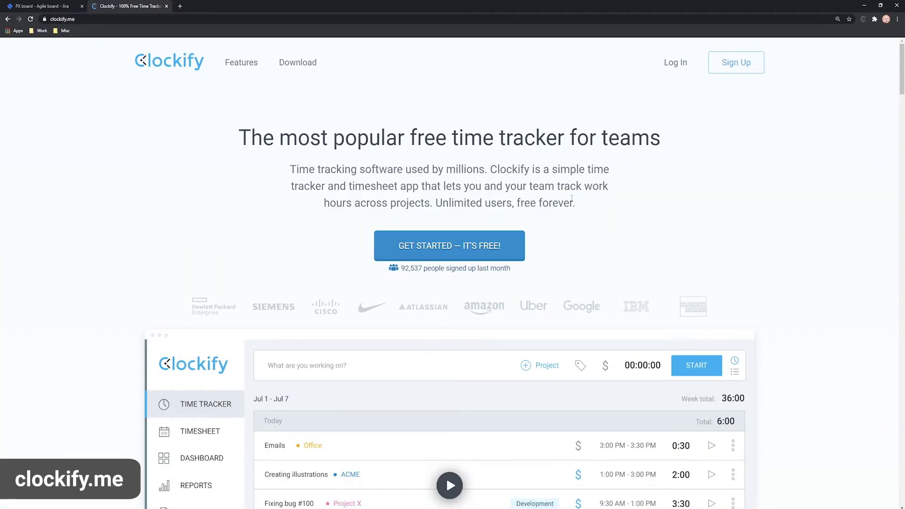
Sign up for Clockify and copy the personal API key from Profile settings
click(728, 64)
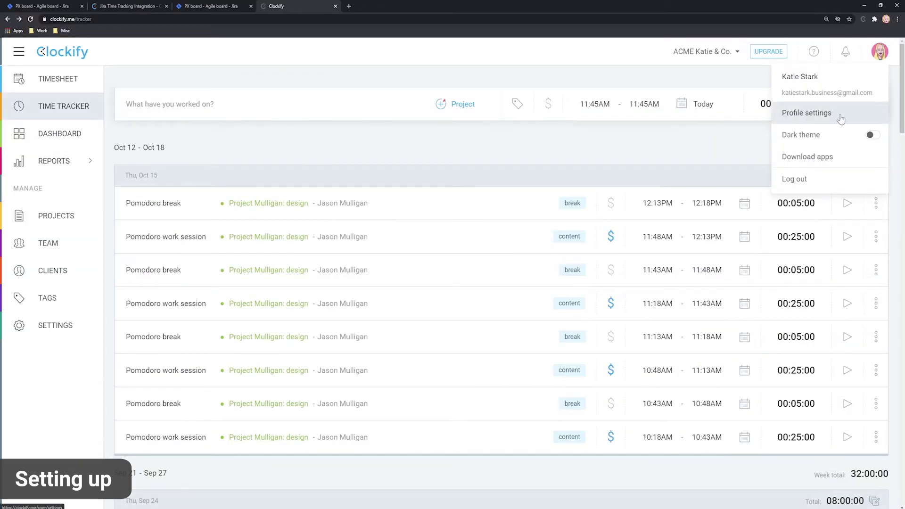
click(841, 119)
scroll(519, 217, down, 8)
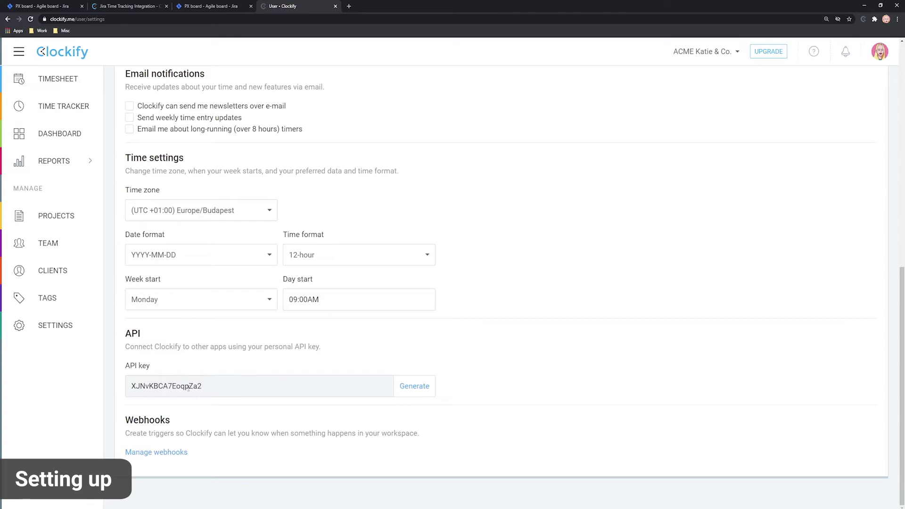
double_click(240, 385)
key(ctrl+c)
right_click(183, 388)
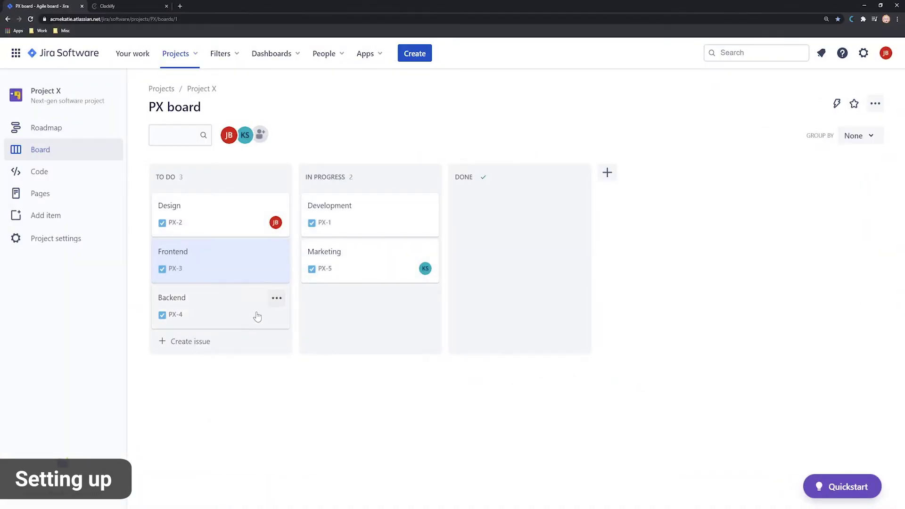
Open PX-1's Clockify Start / Stop panel and paste in the copied API key
click(364, 222)
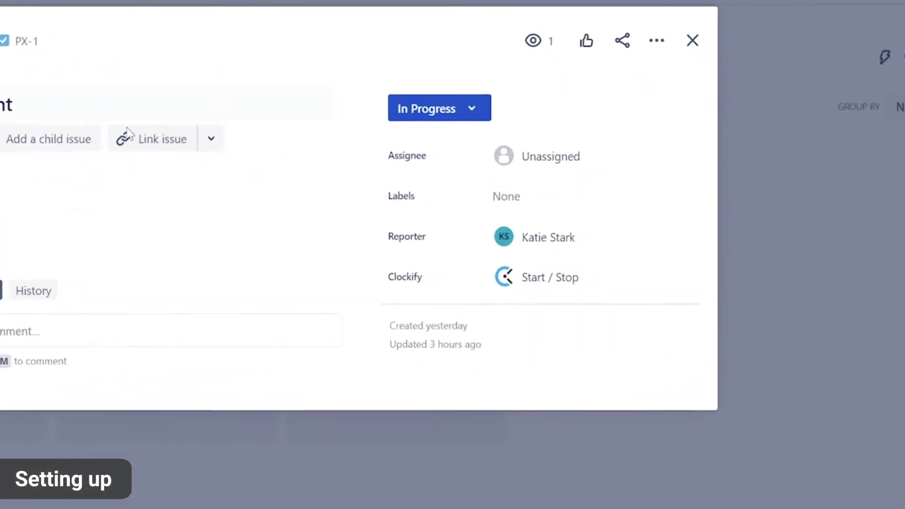
click(481, 296)
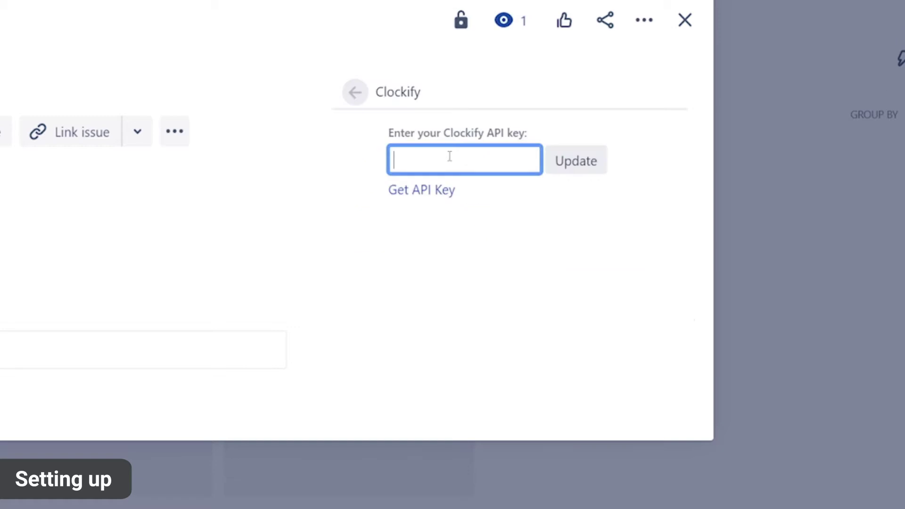
right_click(431, 156)
click(467, 255)
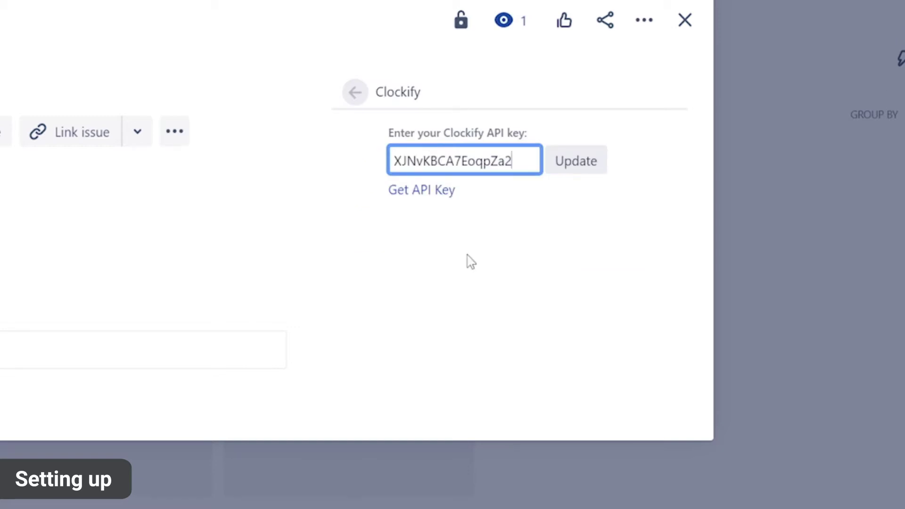
click(578, 162)
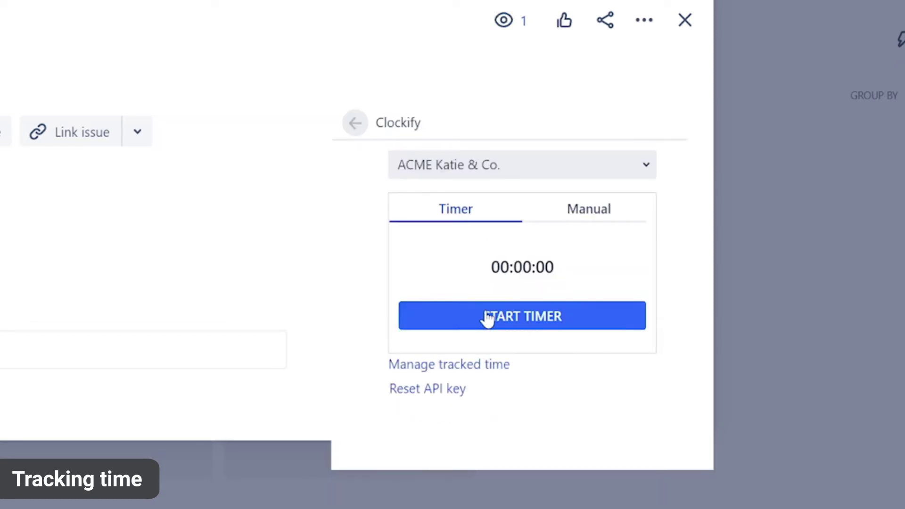
Start the Development timer on PX-1, keeping Project X and task PX-1
click(534, 326)
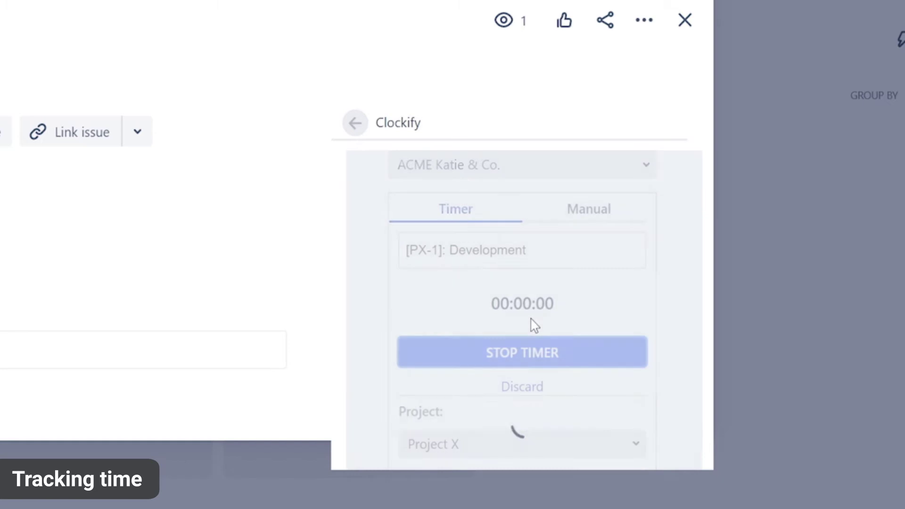
scroll(677, 302, down, 5)
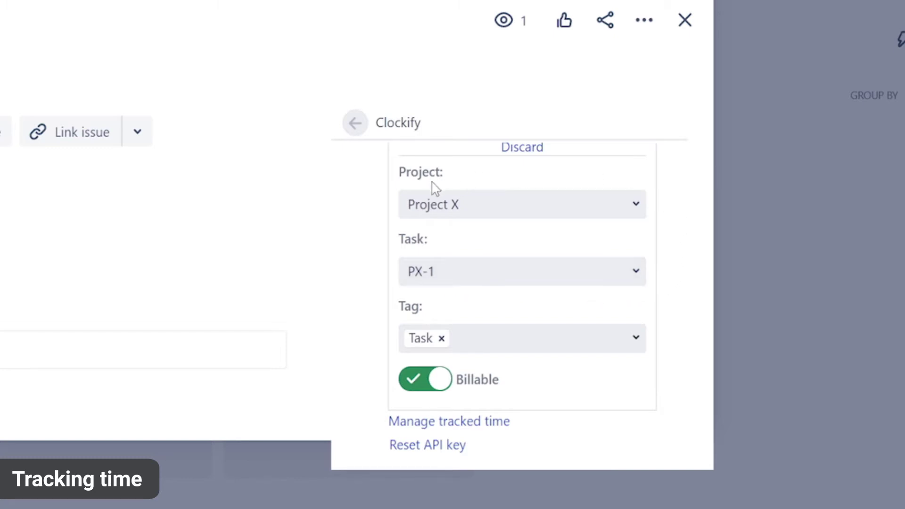
click(473, 214)
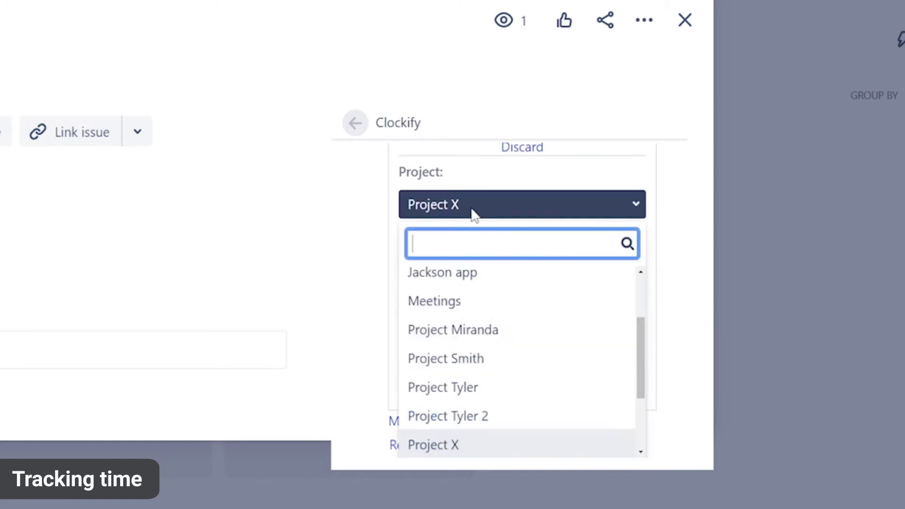
click(634, 214)
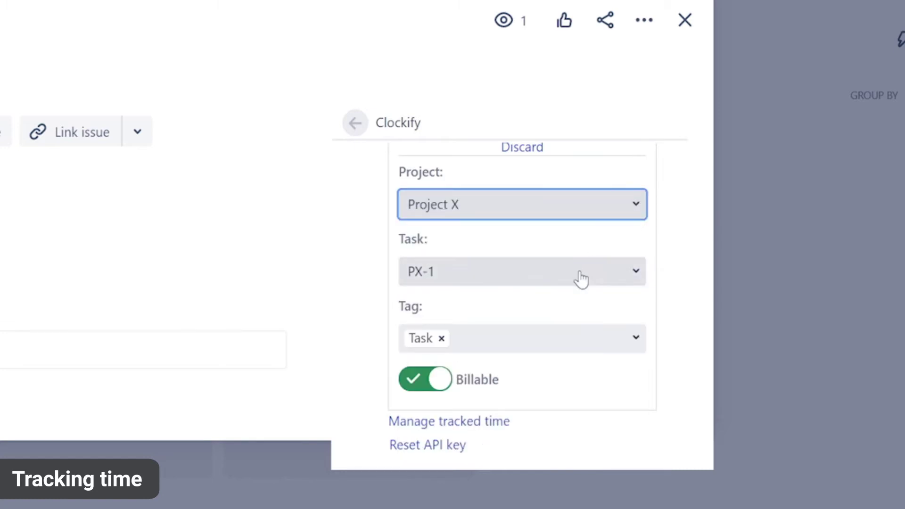
click(579, 273)
click(632, 273)
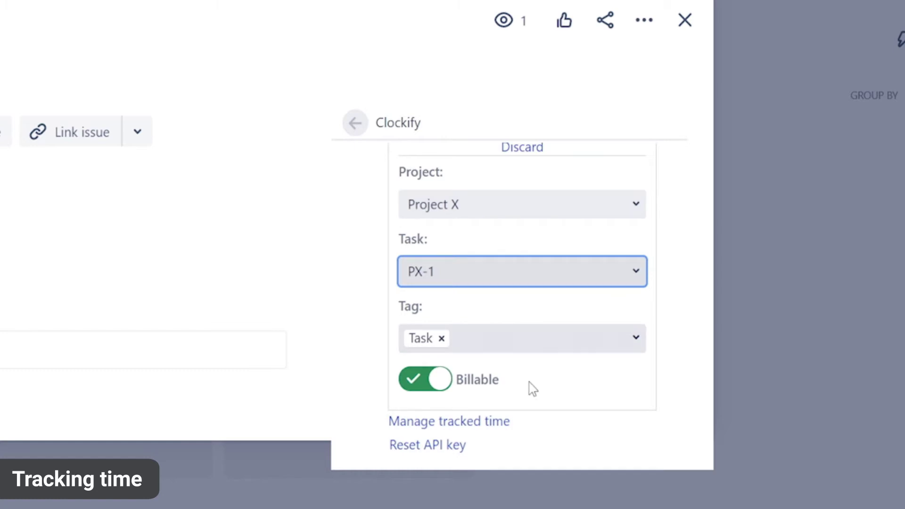
scroll(686, 327, up, 5)
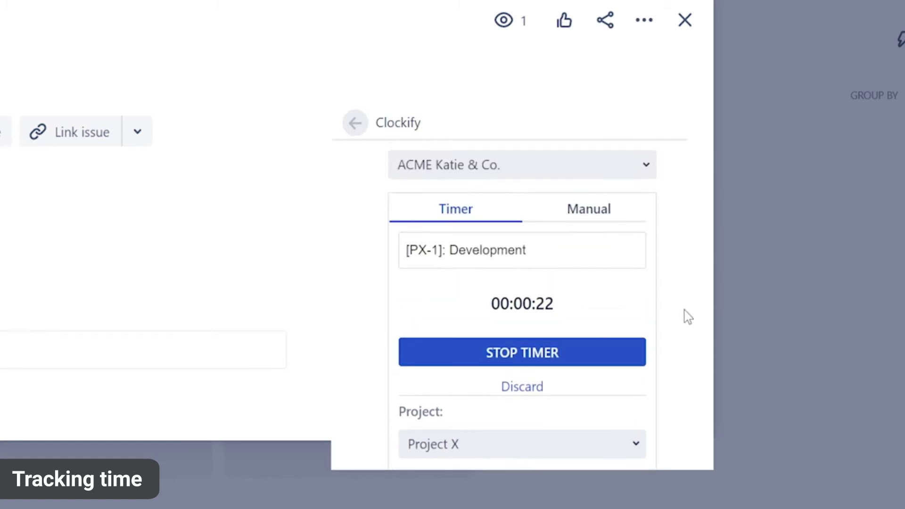
Stop the timer and add a 10-minute manual PX-1 entry under Project X, tagged Task, billable
click(538, 349)
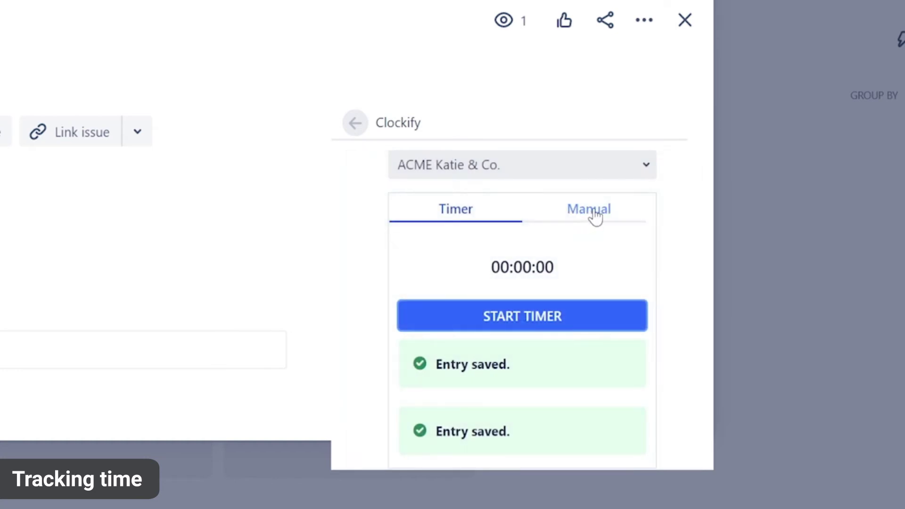
click(590, 214)
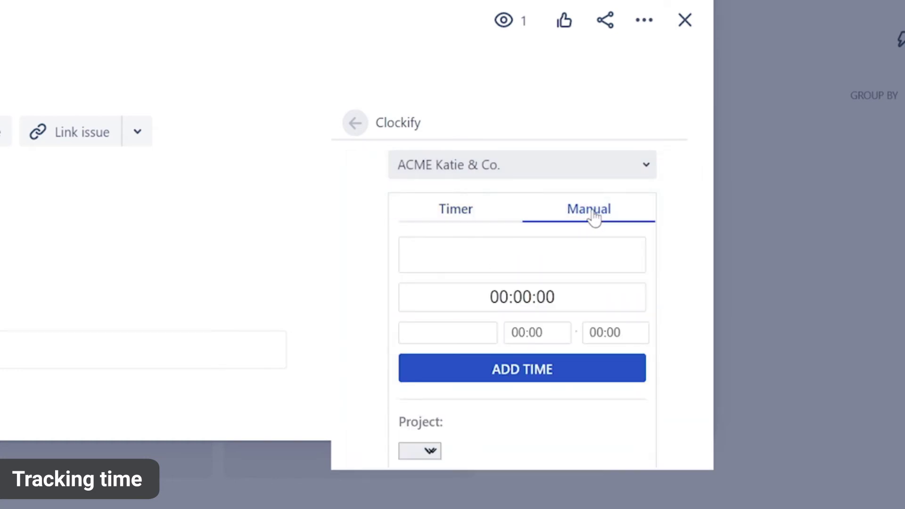
click(514, 302)
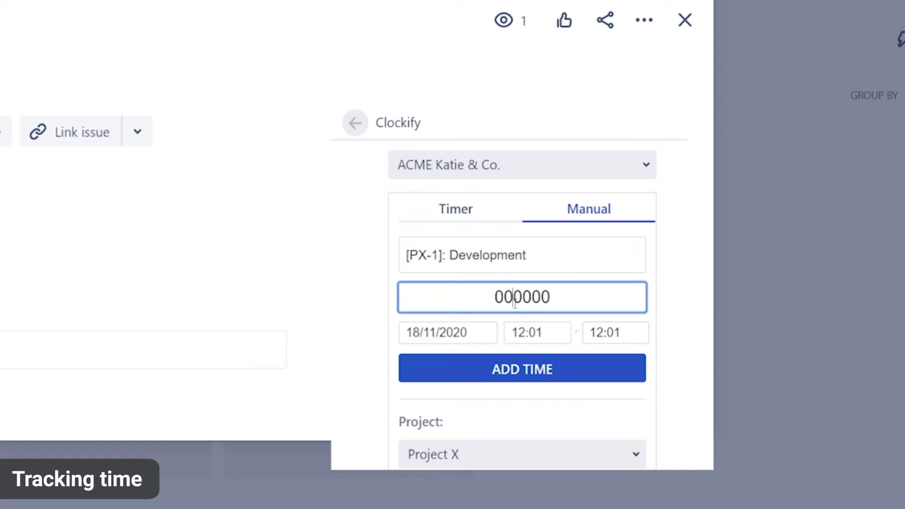
drag(514, 296, 534, 296)
text(10)
click(536, 334)
click(519, 335)
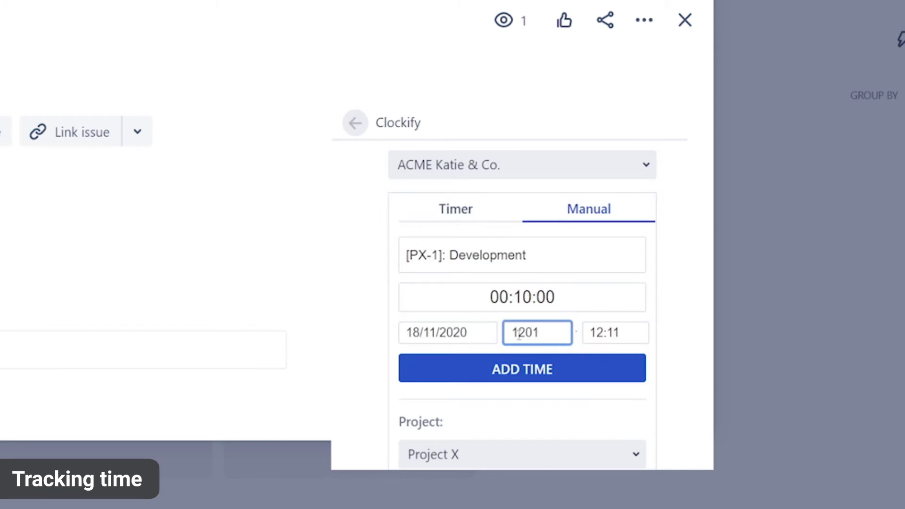
click(540, 370)
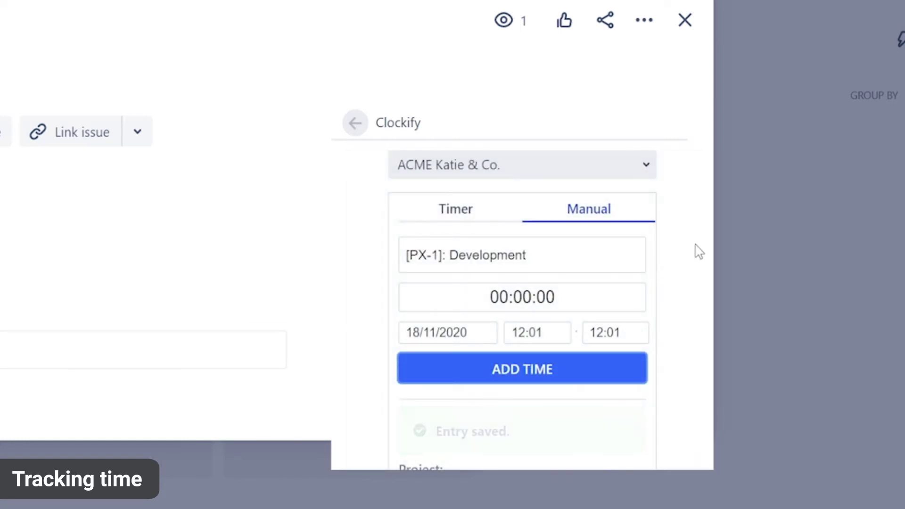
scroll(676, 245, down, 4)
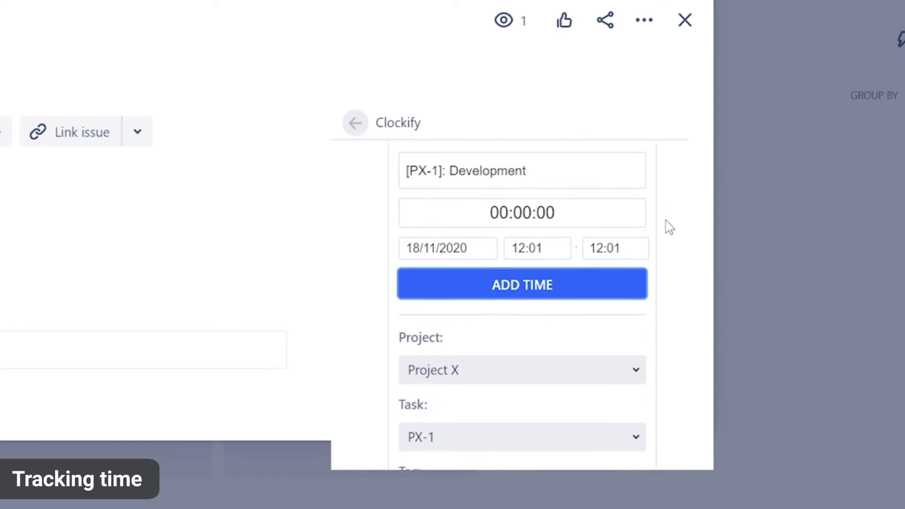
scroll(675, 216, down, 2)
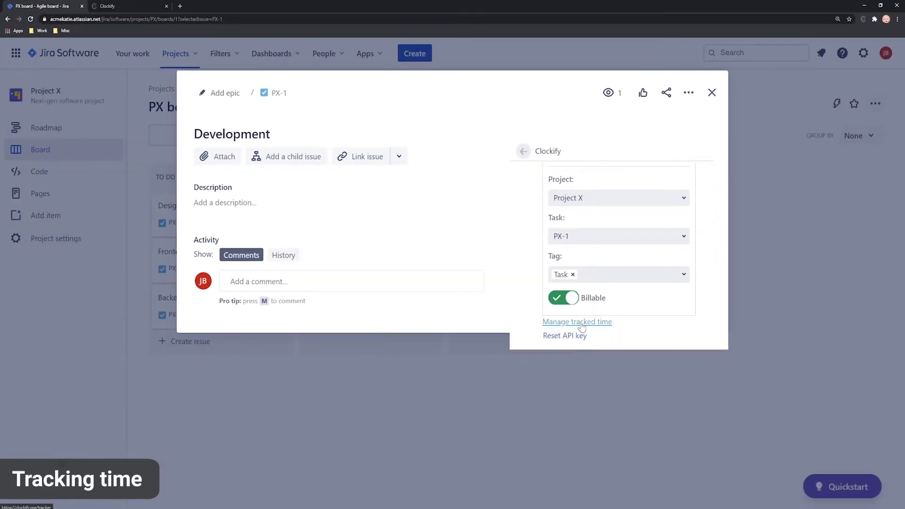
In the tracked time list, describe the 11:50AM Project X: PX-1 entry as 'Design'
click(580, 322)
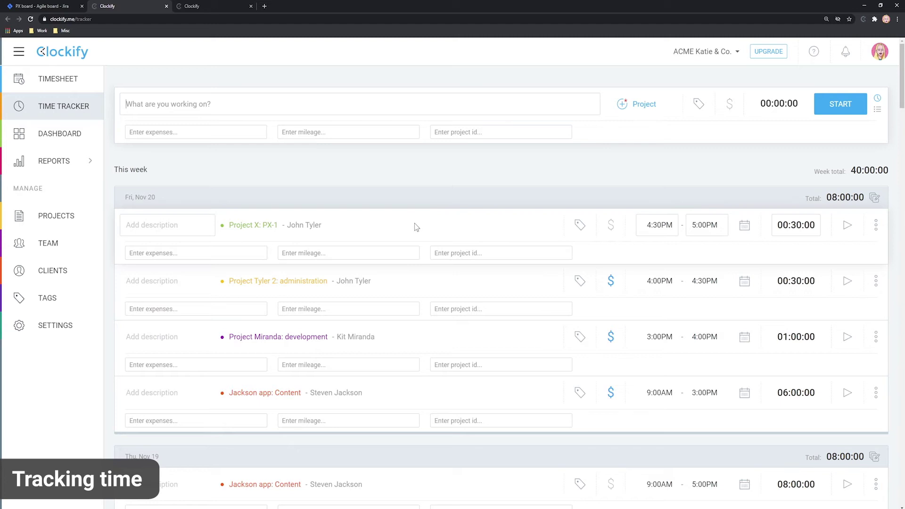
scroll(415, 221, down, 4)
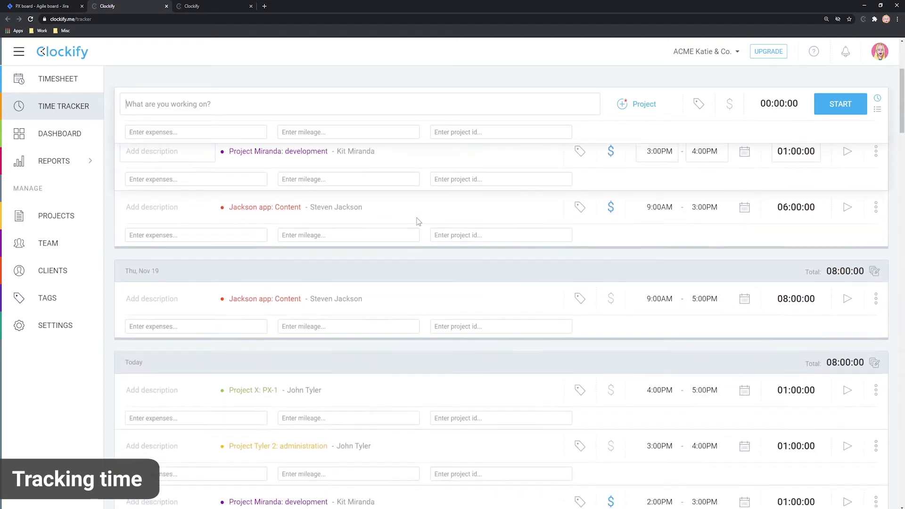
scroll(418, 221, down, 5)
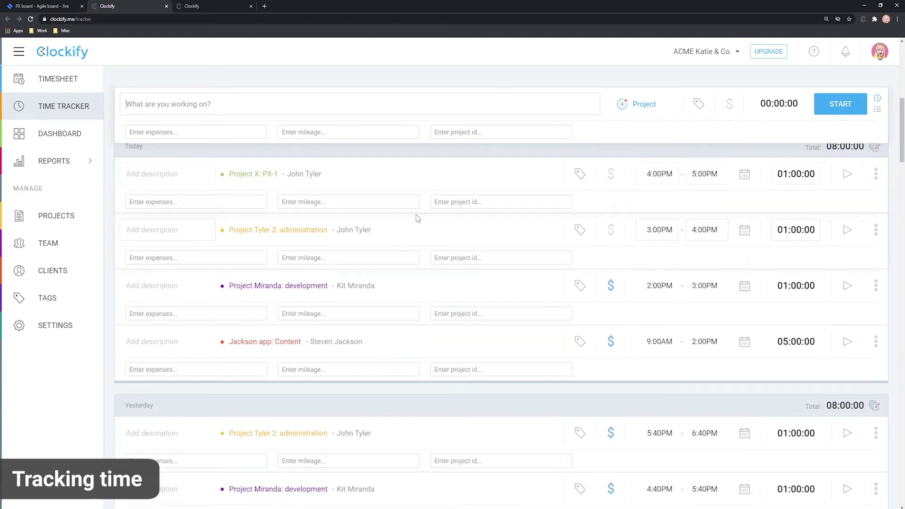
scroll(417, 218, down, 6)
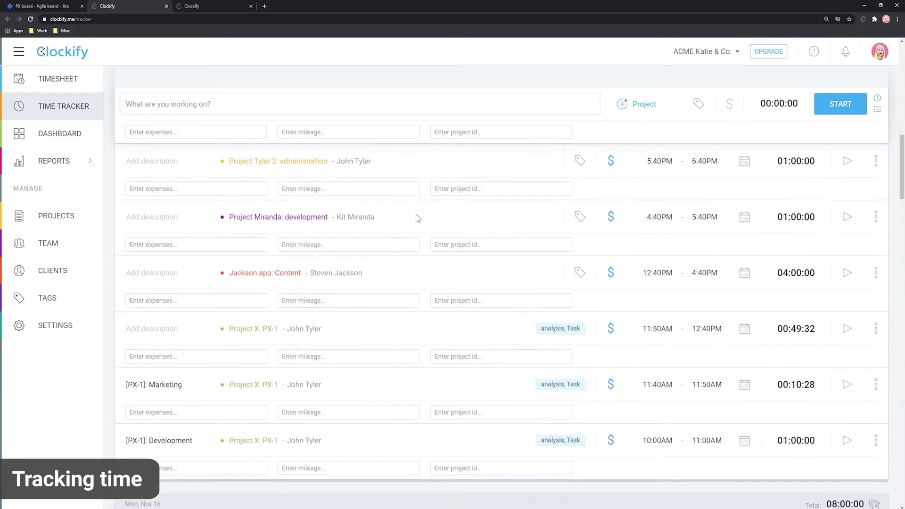
scroll(417, 218, down, 3)
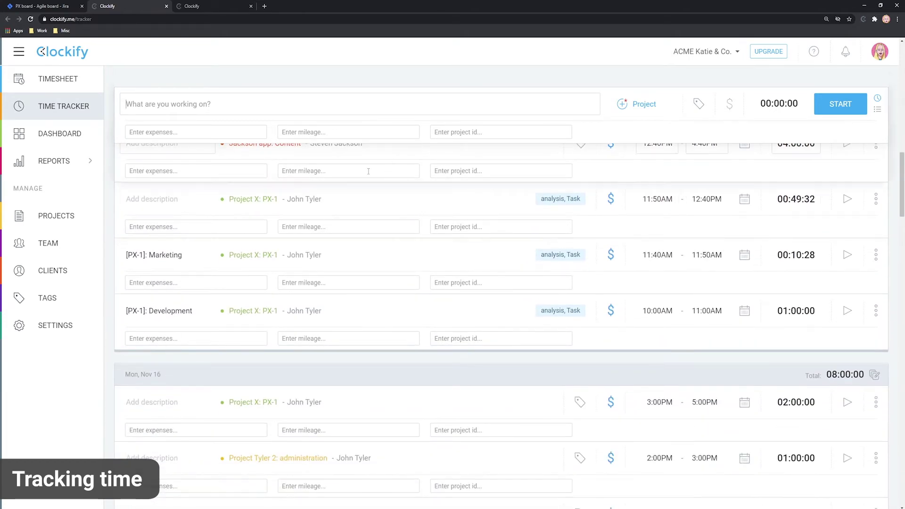
click(159, 200)
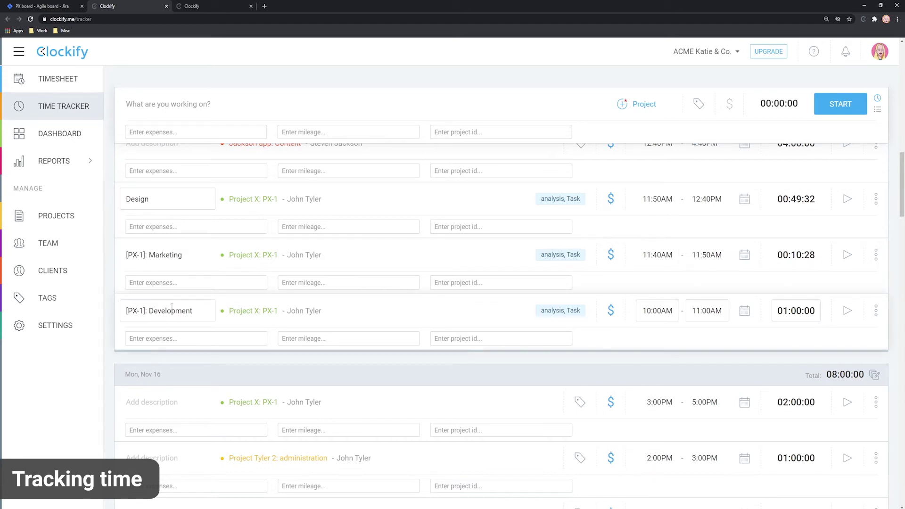
scroll(183, 192, up, 1)
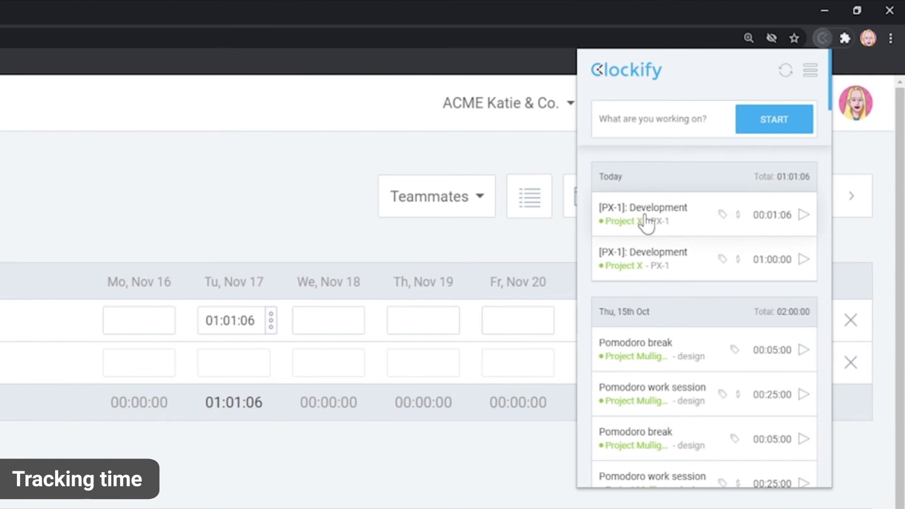
Assign Project Mulligan's administration task as the new timer's project
click(644, 218)
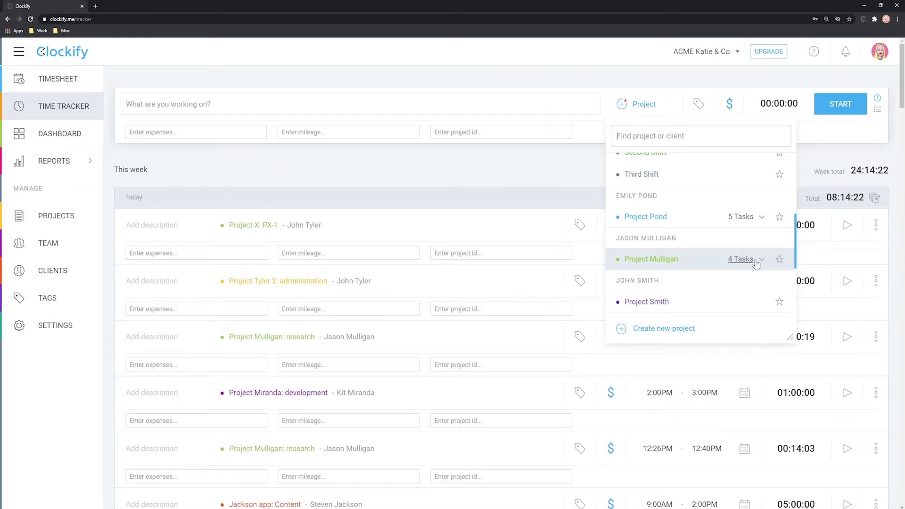
click(742, 259)
click(662, 282)
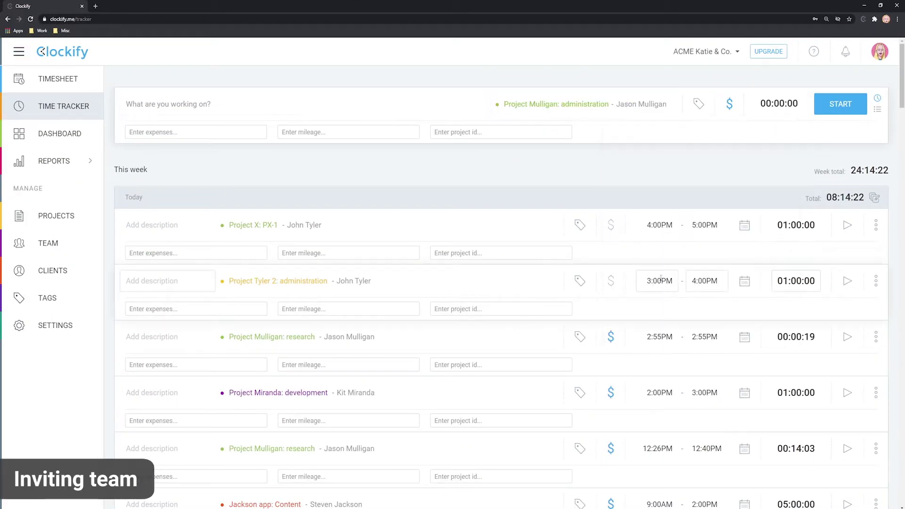
Start the administration timer, then invite a new team member by e-mail
click(849, 108)
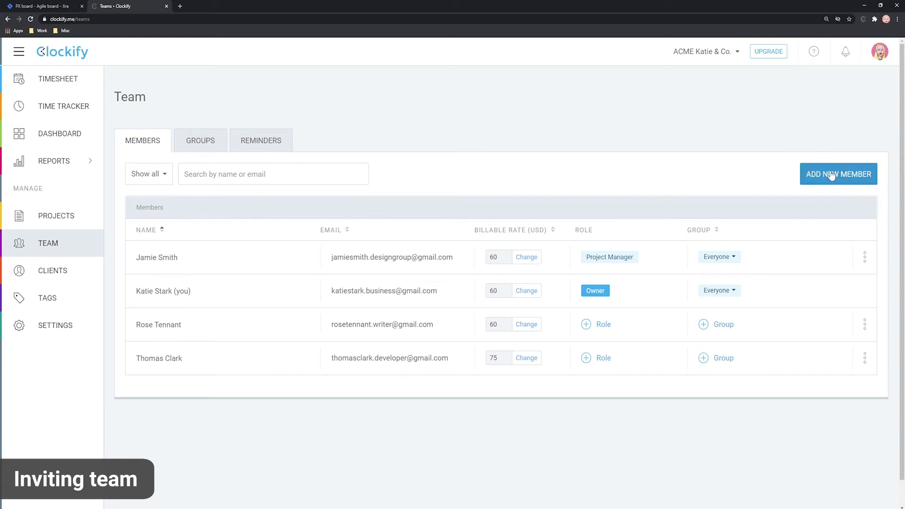
click(831, 175)
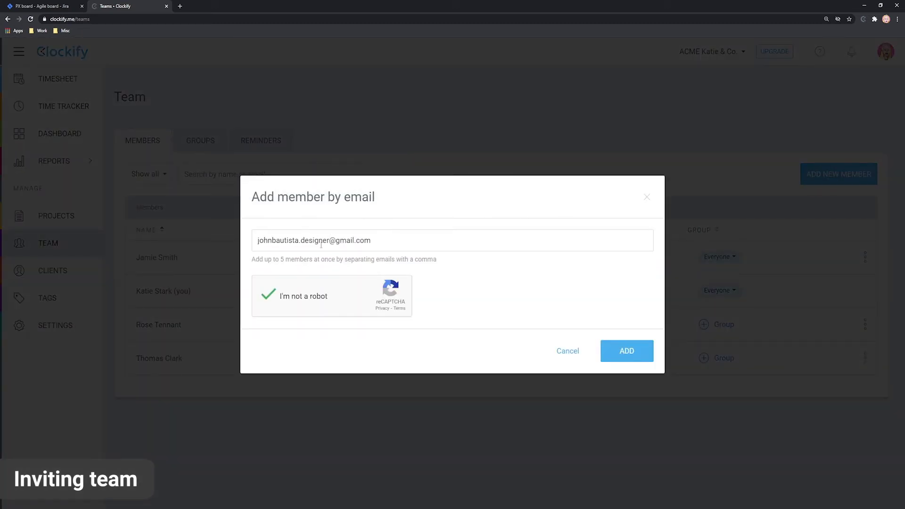
click(624, 357)
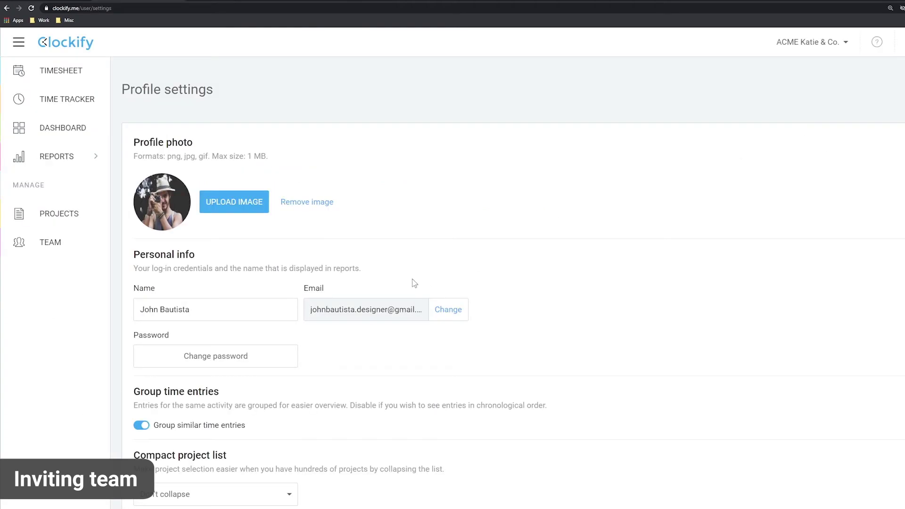
Scroll the Clockify profile settings down to the personal API key section
scroll(412, 283, down, 9)
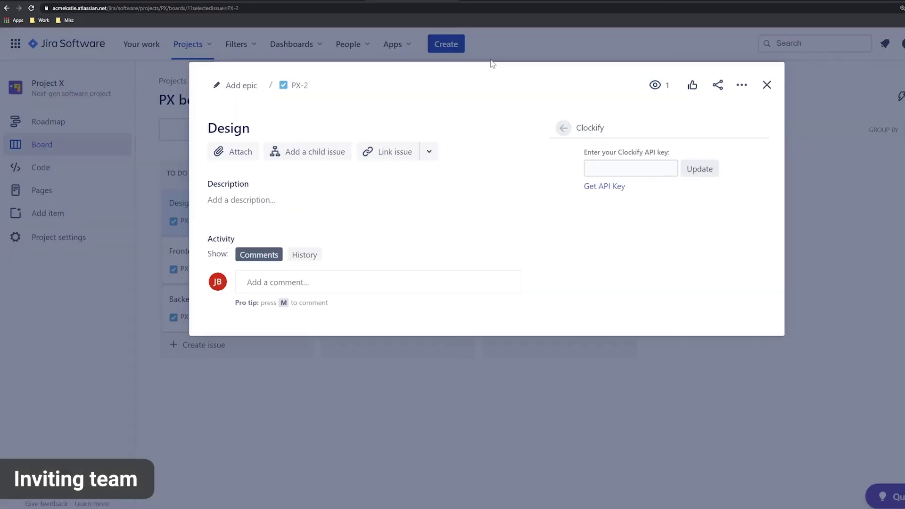
Paste the Clockify API key into the PX-2 panel, save it, and start a billable timer
click(631, 170)
right_click(635, 176)
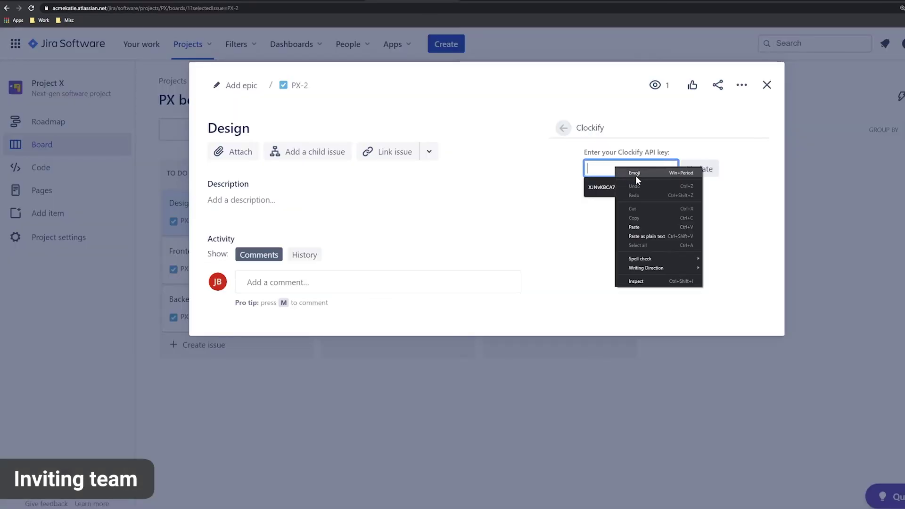
click(635, 226)
click(697, 172)
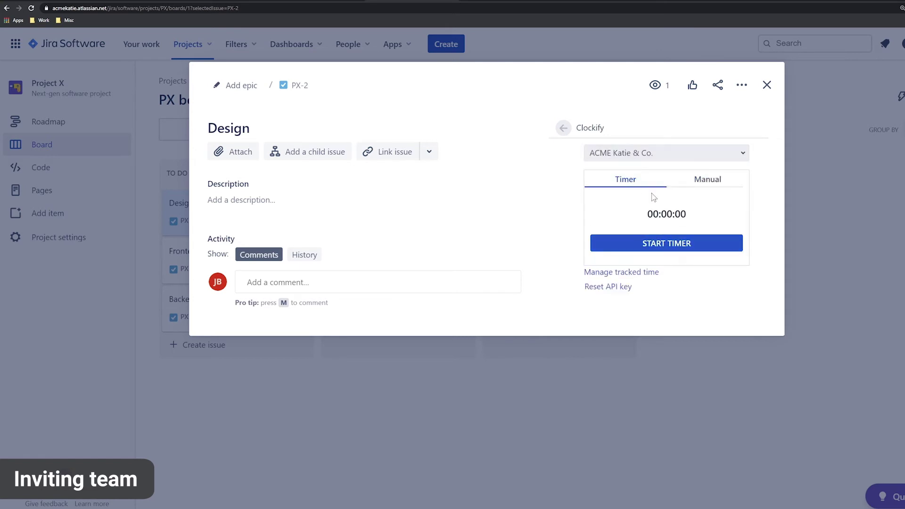
click(666, 245)
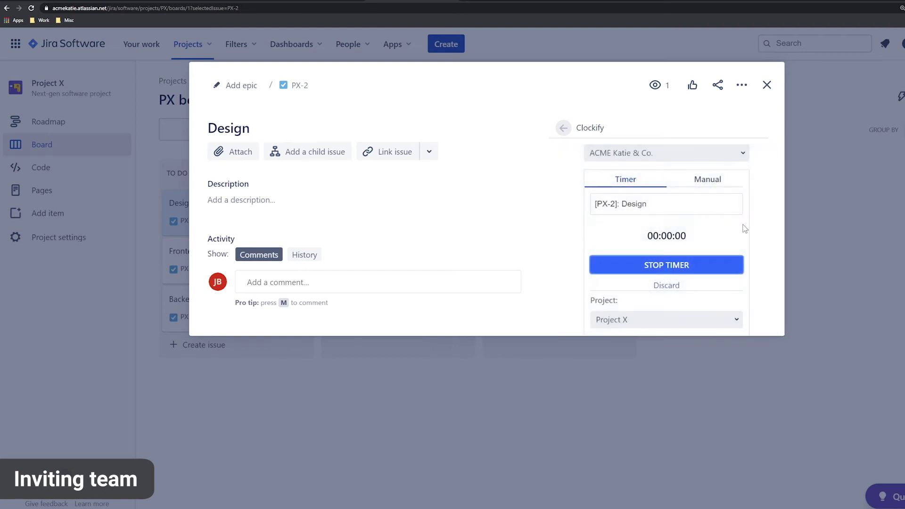
scroll(764, 203, down, 3)
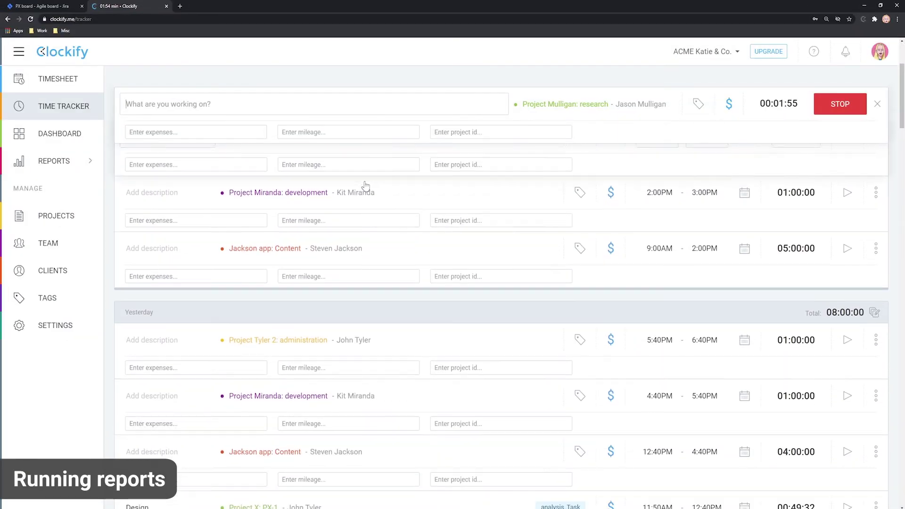
Open the dashboard, switch its scope to Only me and back to Team, then view Team activities
scroll(415, 215, down, 3)
scroll(406, 250, down, 2)
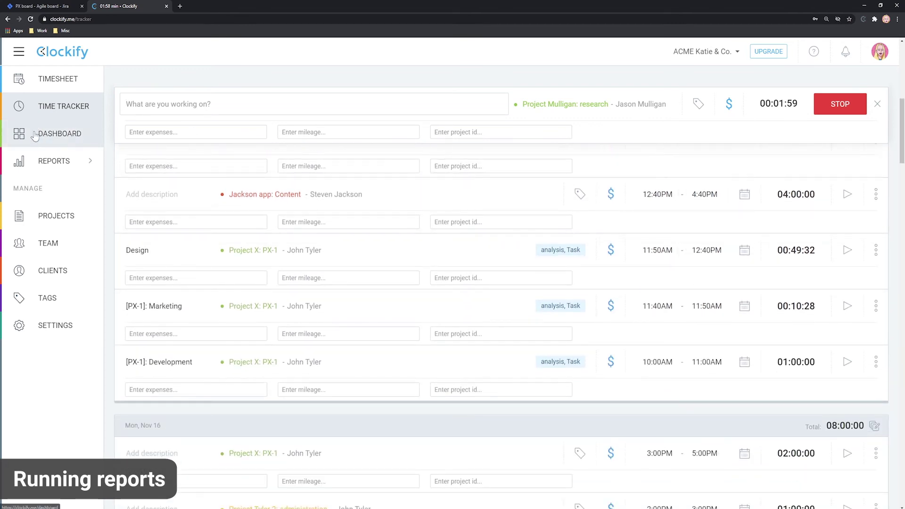
click(55, 136)
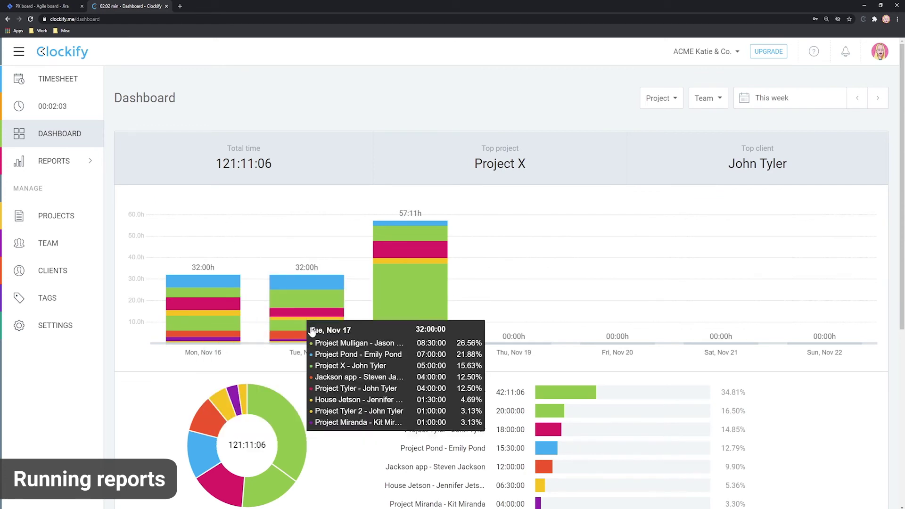
click(708, 106)
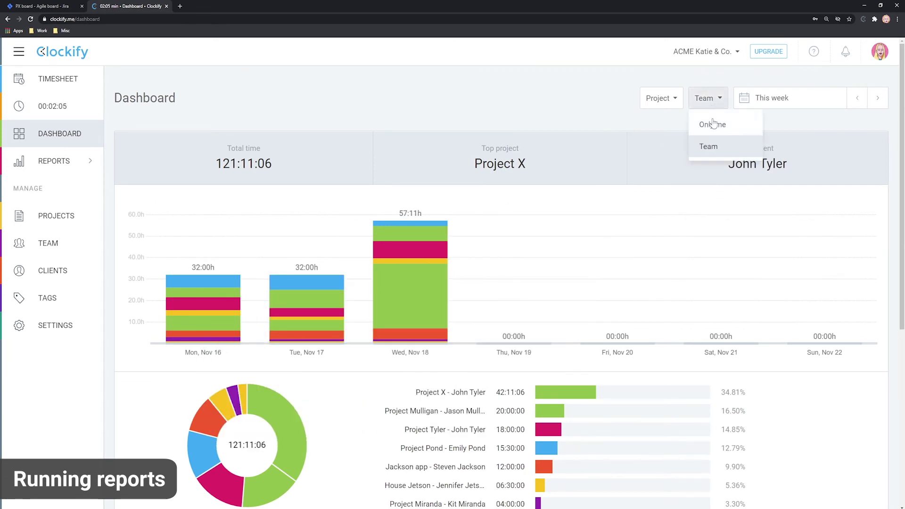
click(713, 124)
click(713, 100)
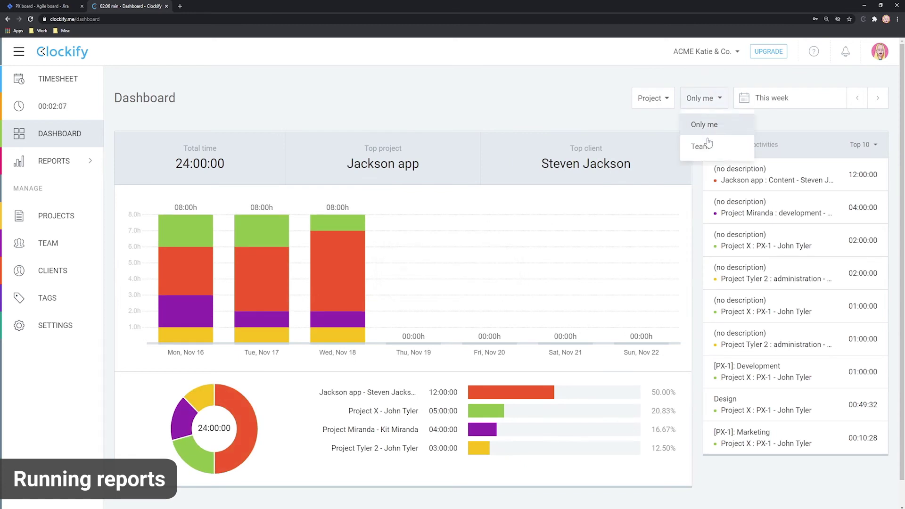
click(707, 145)
scroll(548, 291, down, 5)
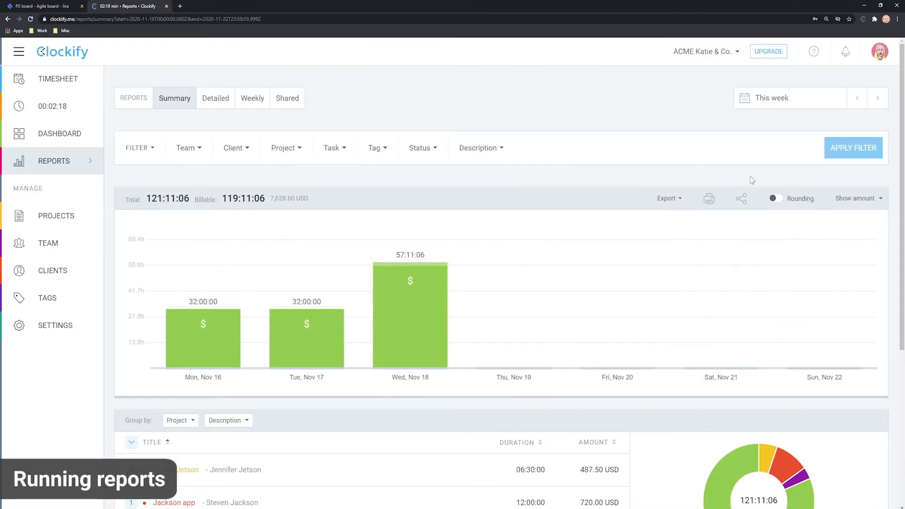
Widen the summary report's date range to this month, leaving the project filter unset
click(803, 104)
click(534, 213)
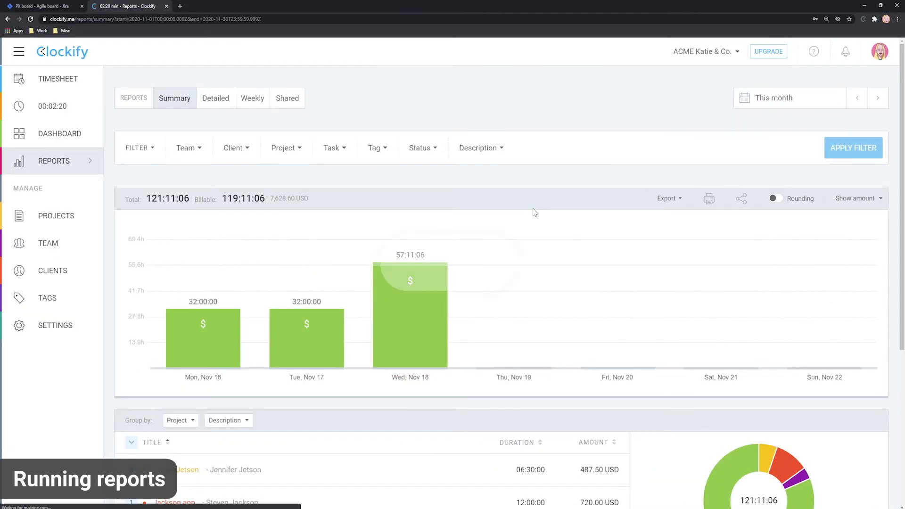
click(292, 152)
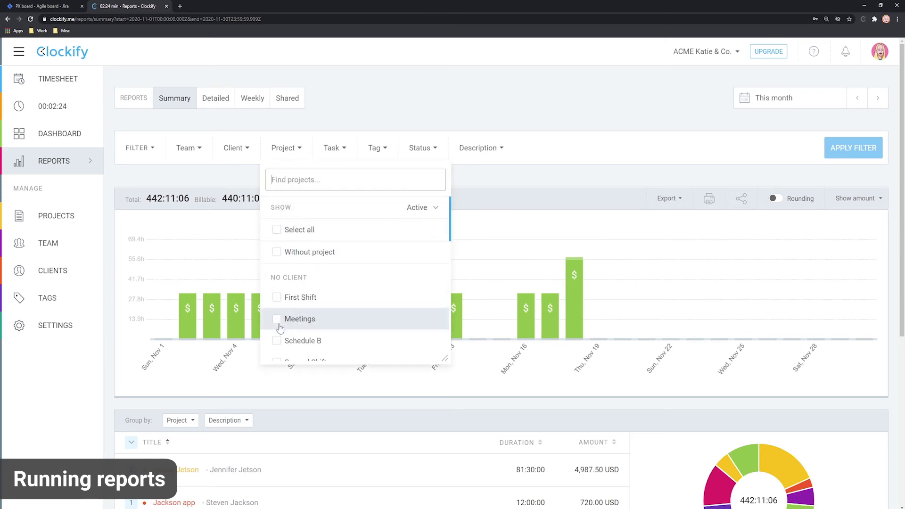
click(498, 199)
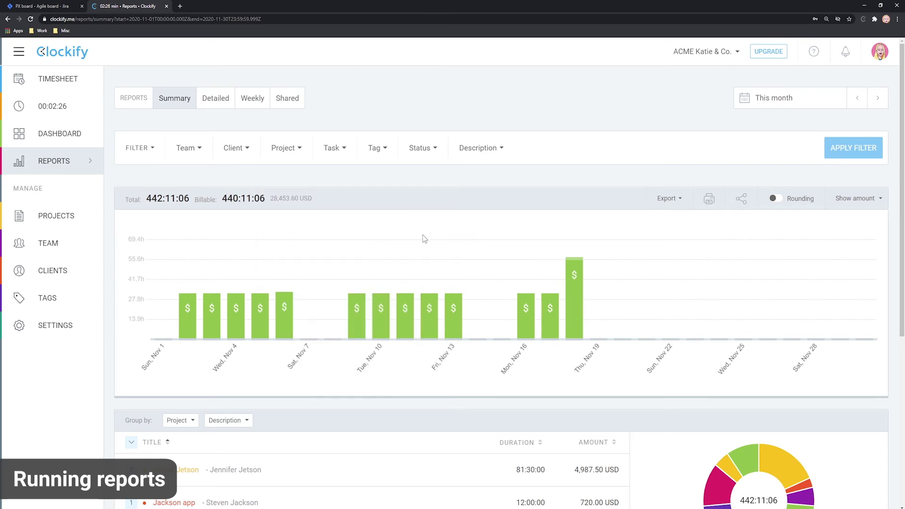
scroll(424, 239, down, 3)
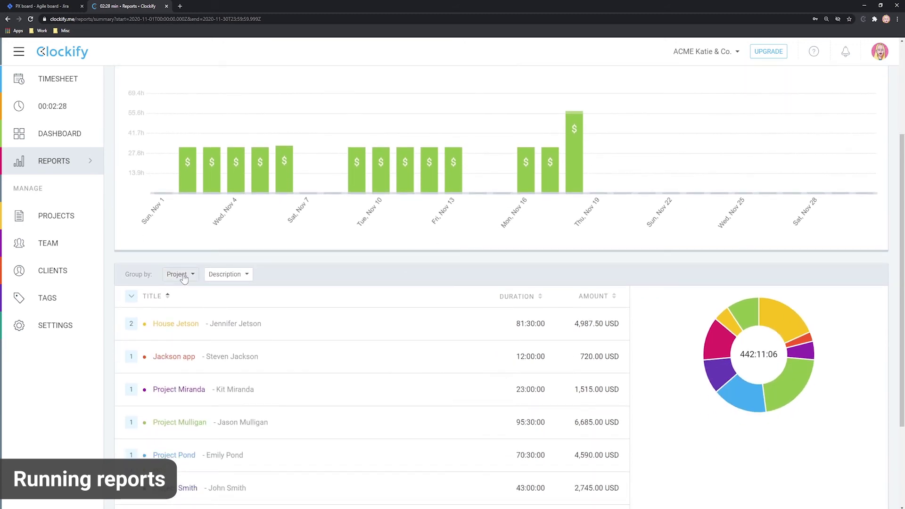
scroll(184, 278, down, 3)
Set the report's first grouping to User and its second grouping to (None)
click(177, 166)
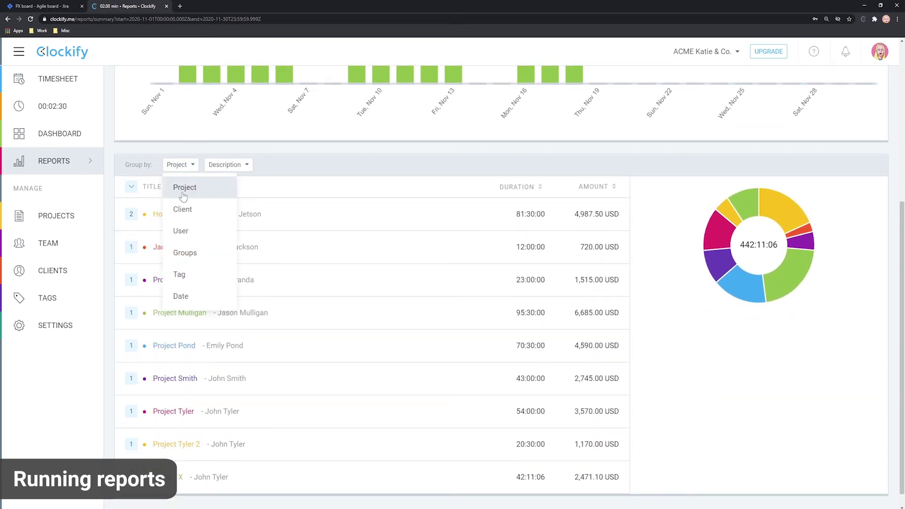
click(231, 165)
click(231, 211)
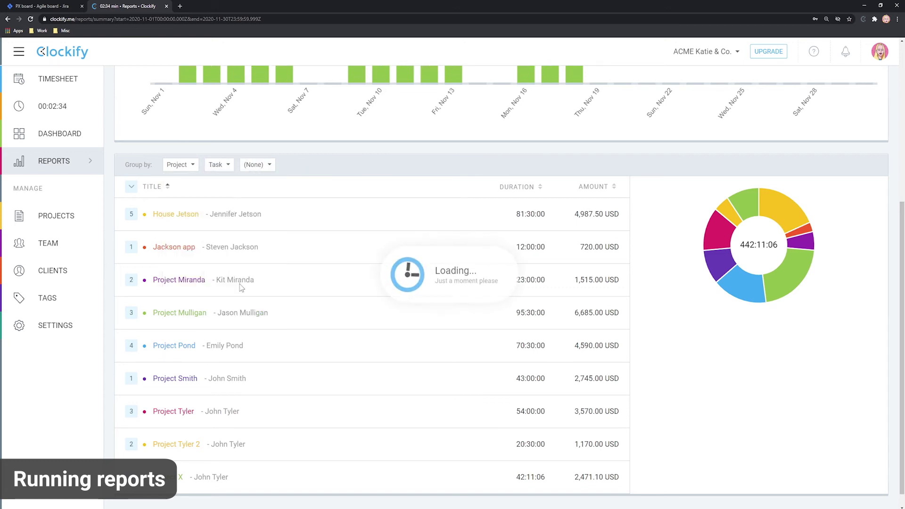
click(180, 172)
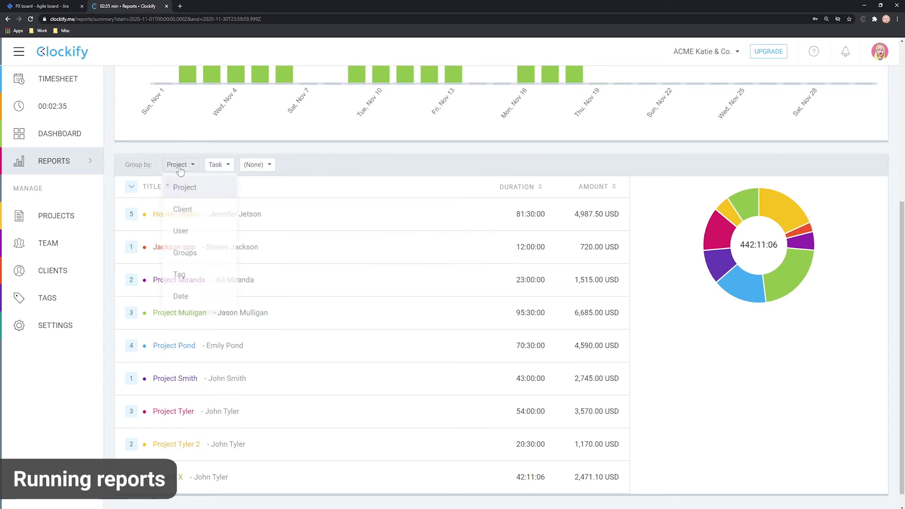
click(183, 234)
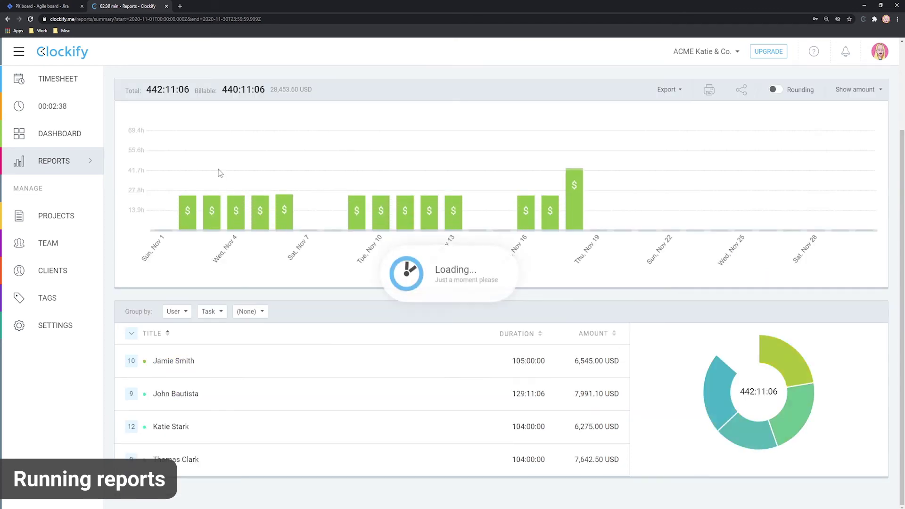
click(212, 312)
click(218, 335)
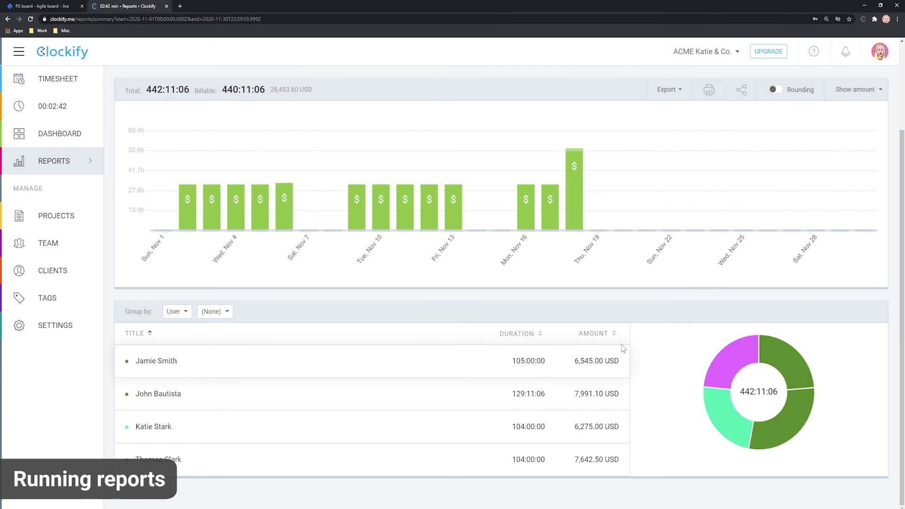
scroll(648, 321, up, 3)
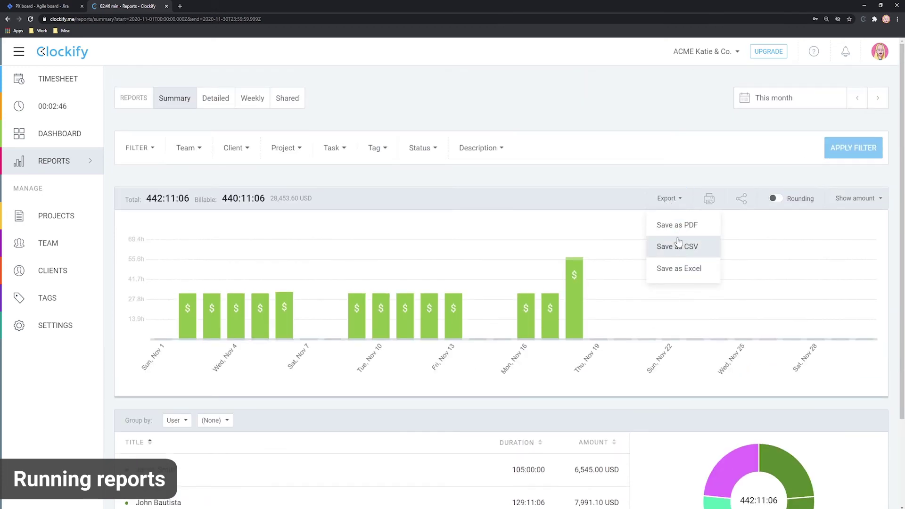
click(743, 200)
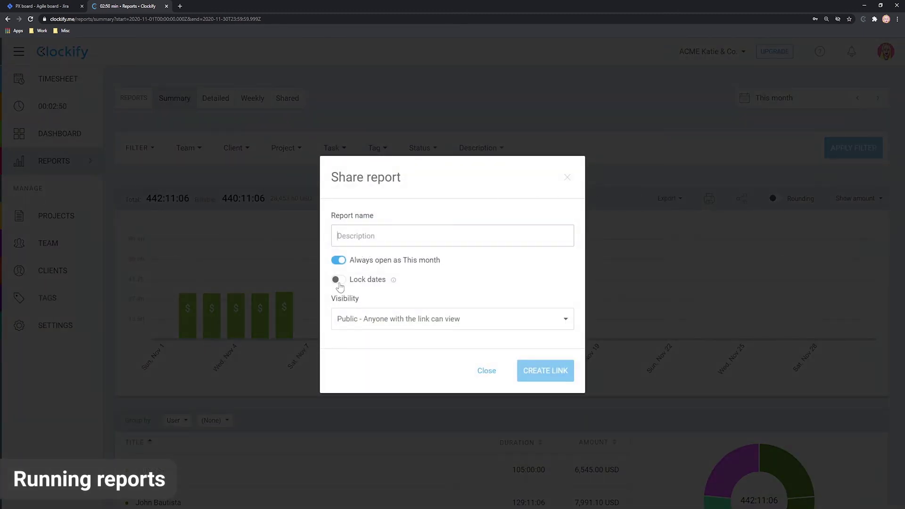
click(422, 324)
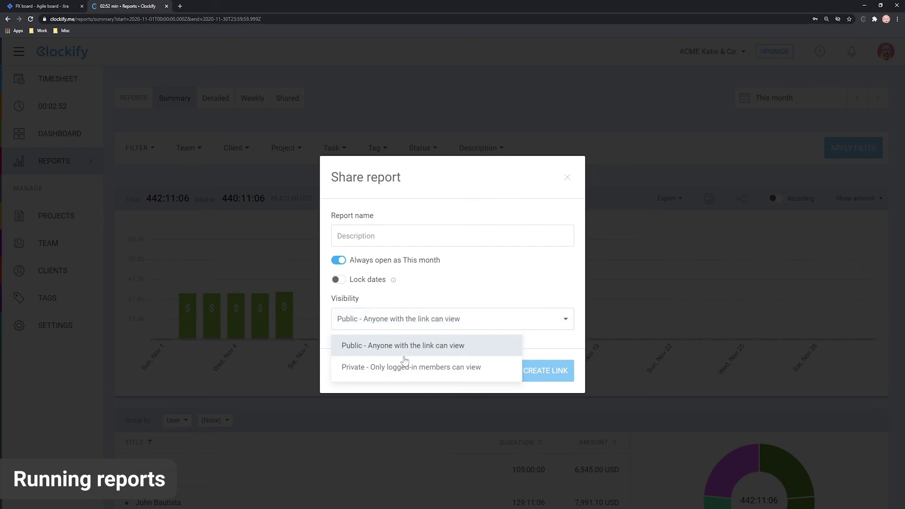
click(425, 325)
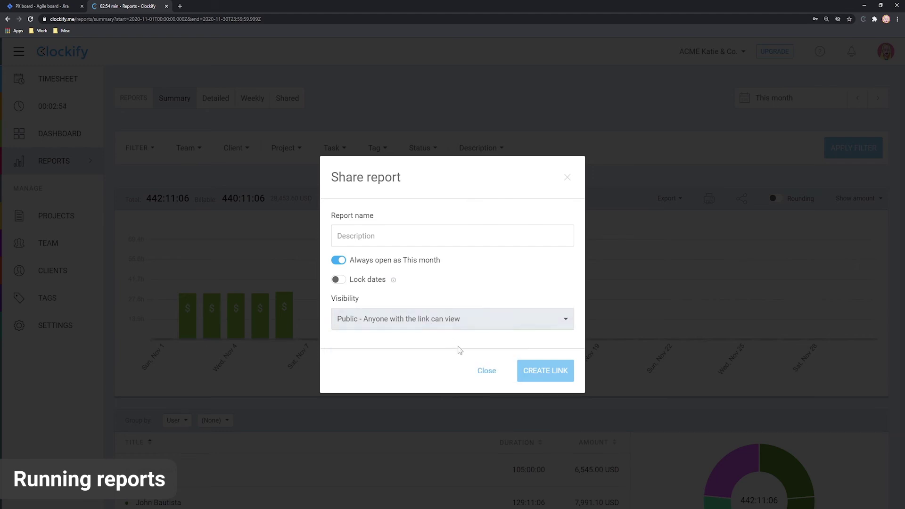
click(487, 371)
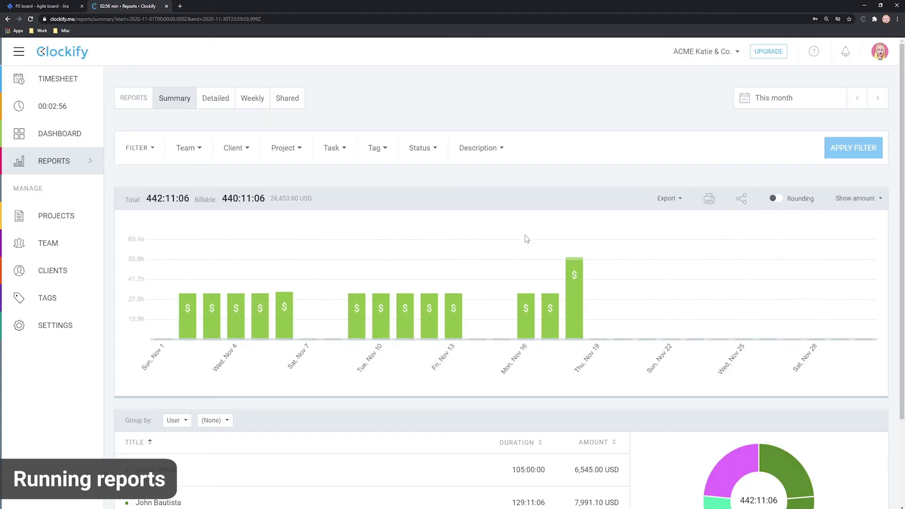
In the Detailed report, give the Project Mulligan: design entry the description 'Design'
click(213, 100)
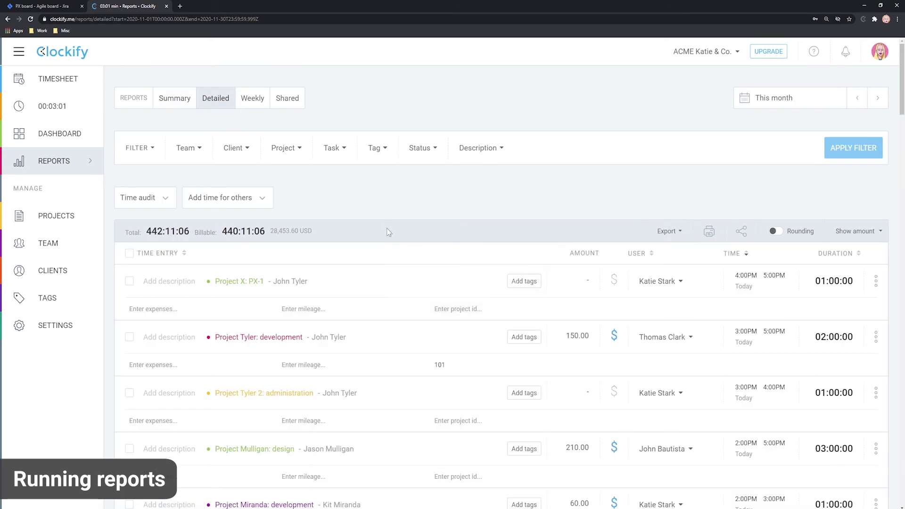
scroll(388, 243, down, 5)
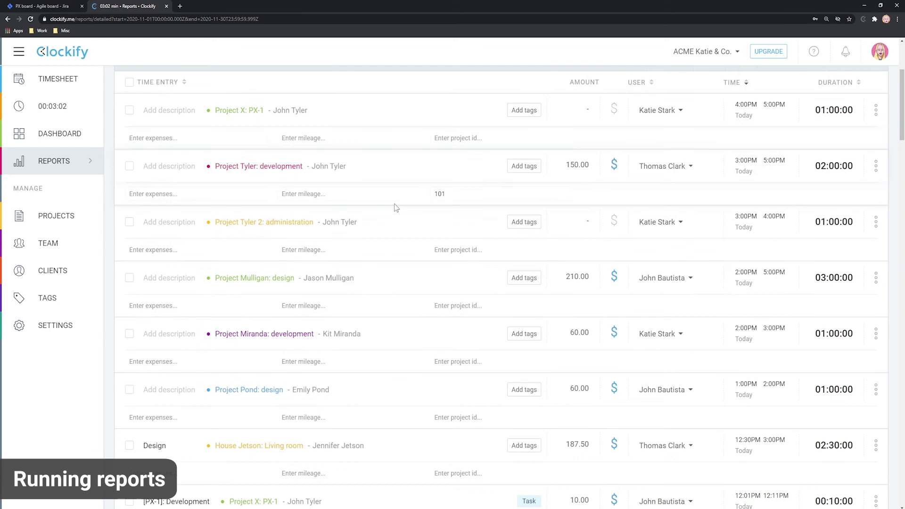
scroll(395, 201, down, 4)
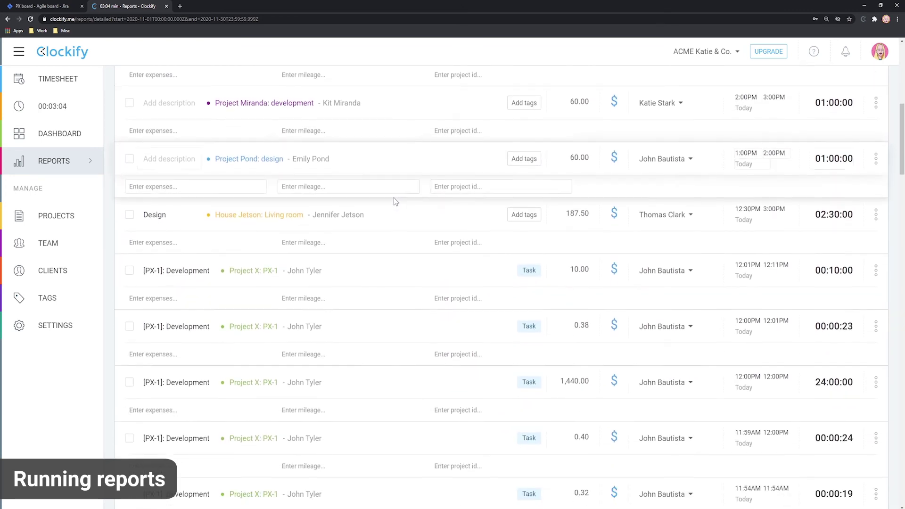
scroll(394, 200, up, 3)
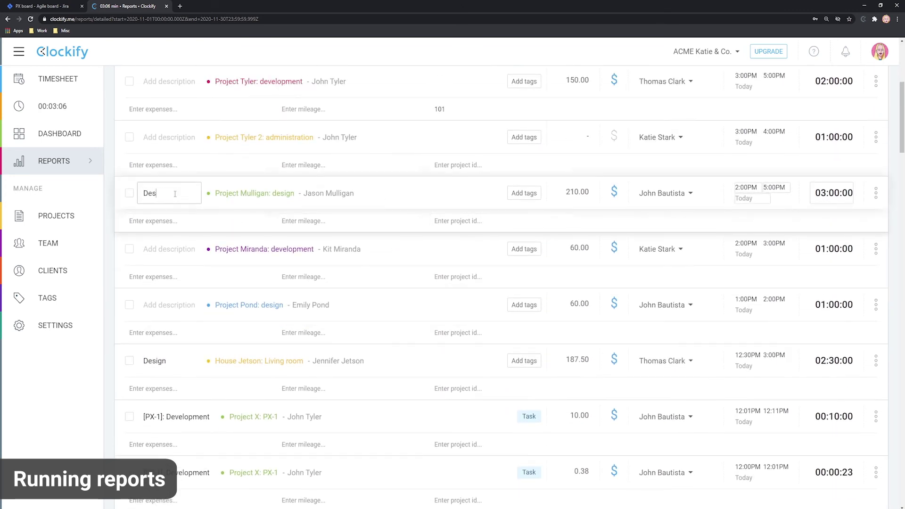
key(Return)
scroll(360, 194, up, 6)
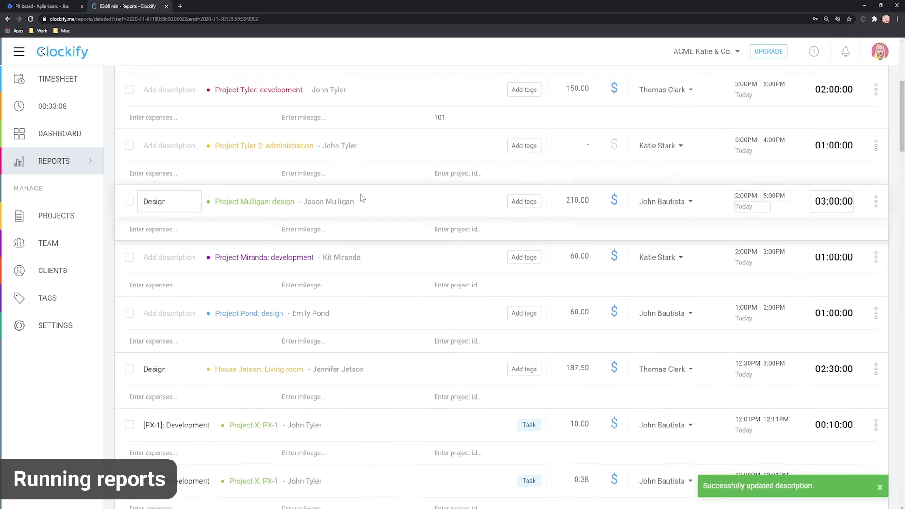
Show the Weekly report for This week and expand Project Mulligan into per-member hours
click(250, 104)
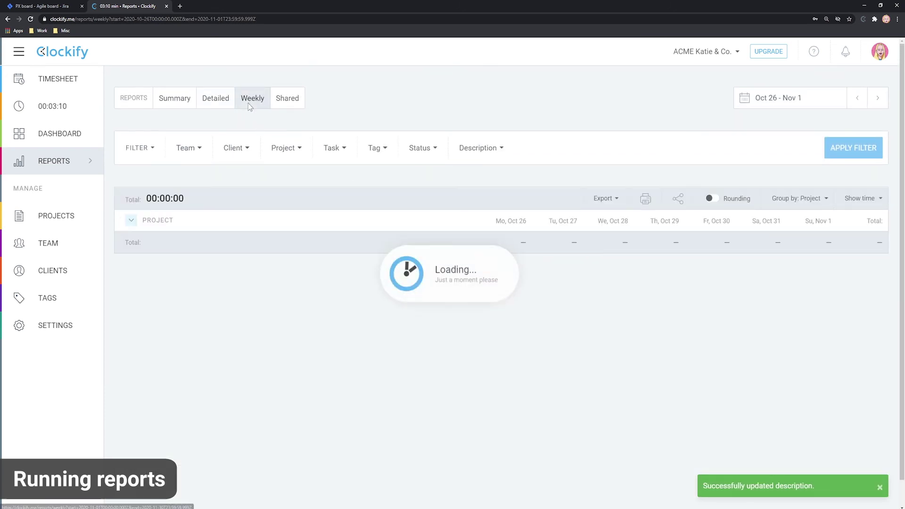
click(792, 98)
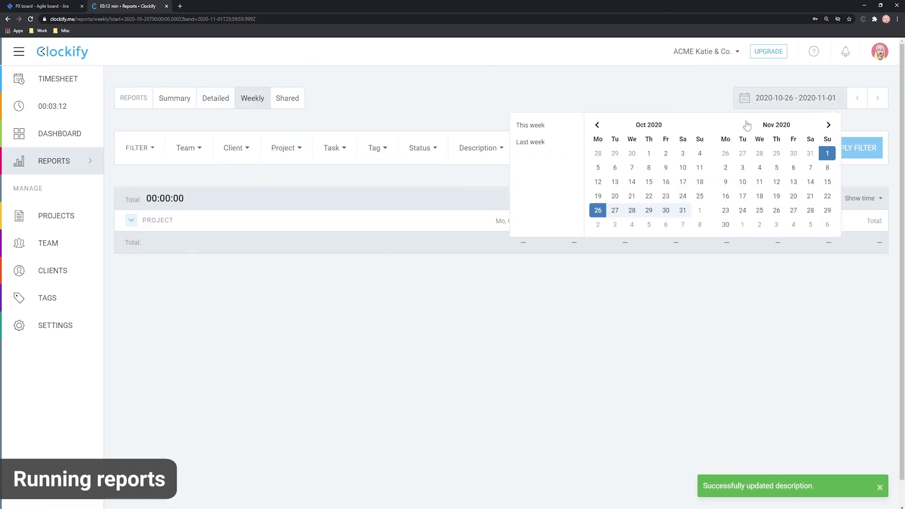
click(537, 125)
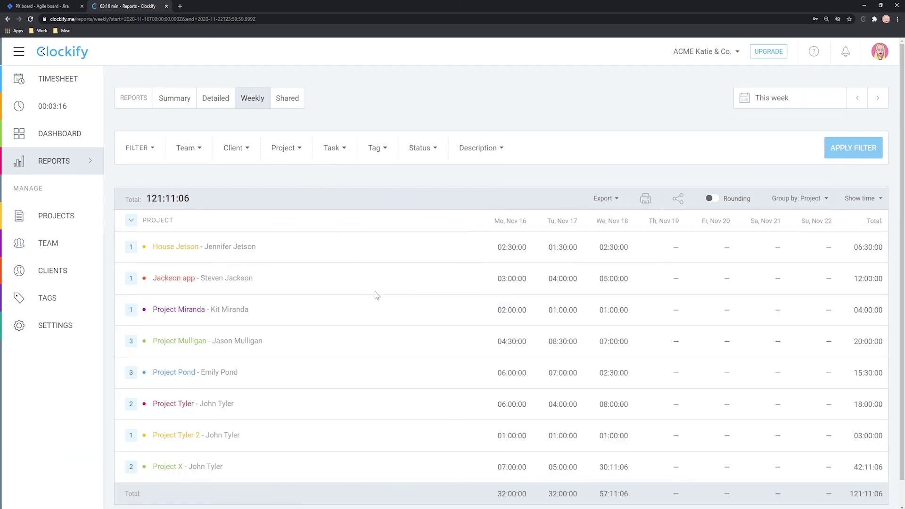
click(131, 341)
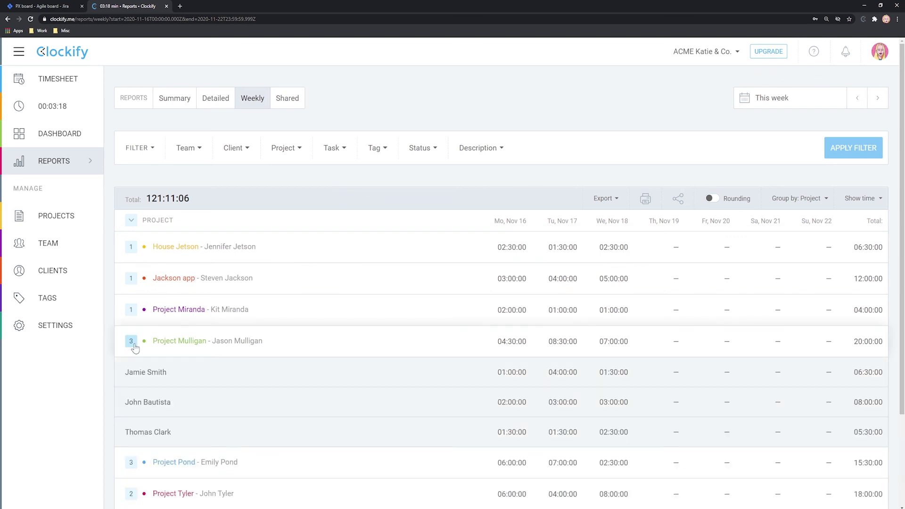
scroll(346, 311, down, 3)
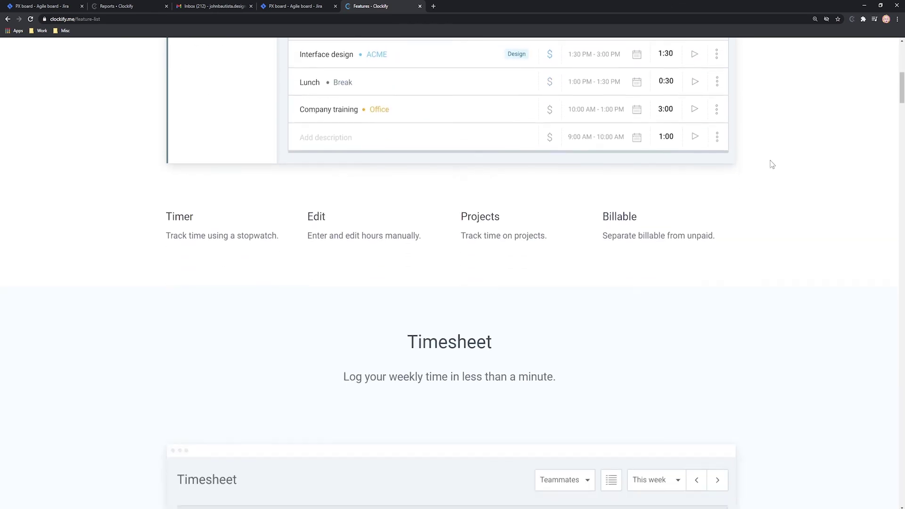
Scroll the features page to Reports and view the Detailed, then Weekly, report examples
scroll(771, 162, down, 8)
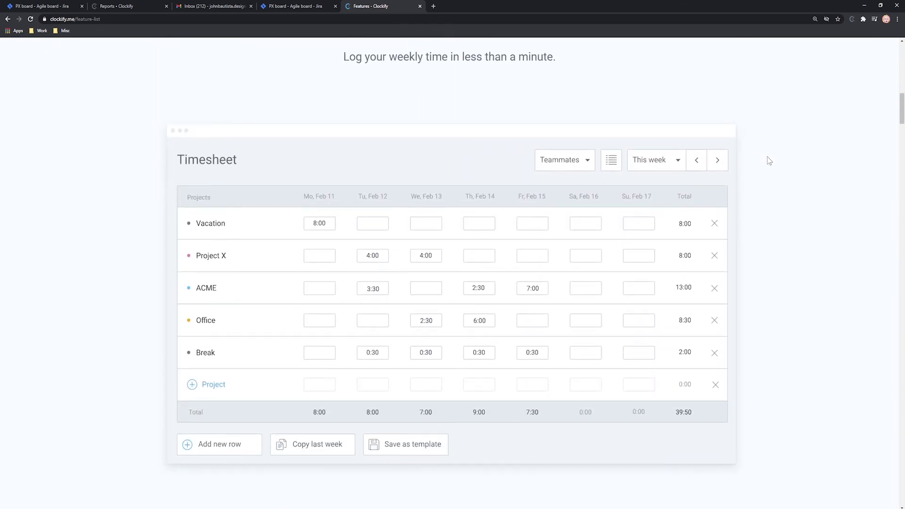
scroll(768, 157, down, 8)
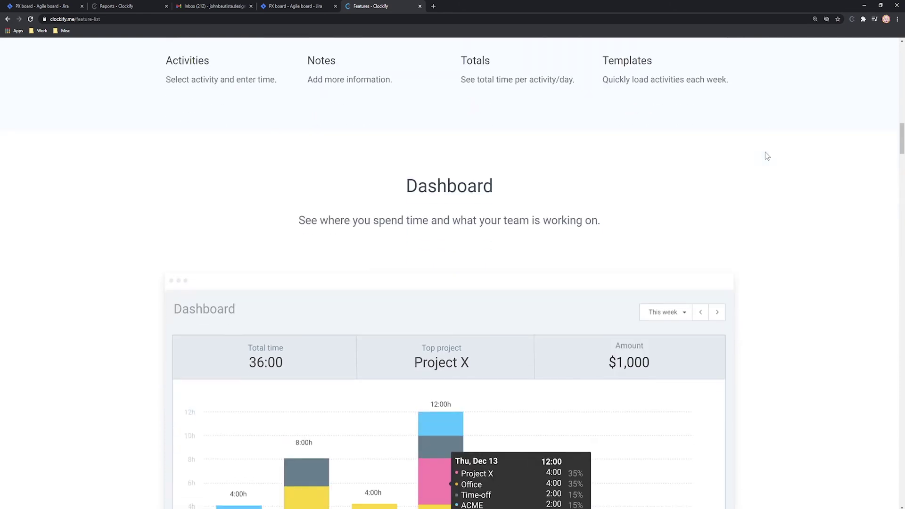
scroll(766, 154, down, 10)
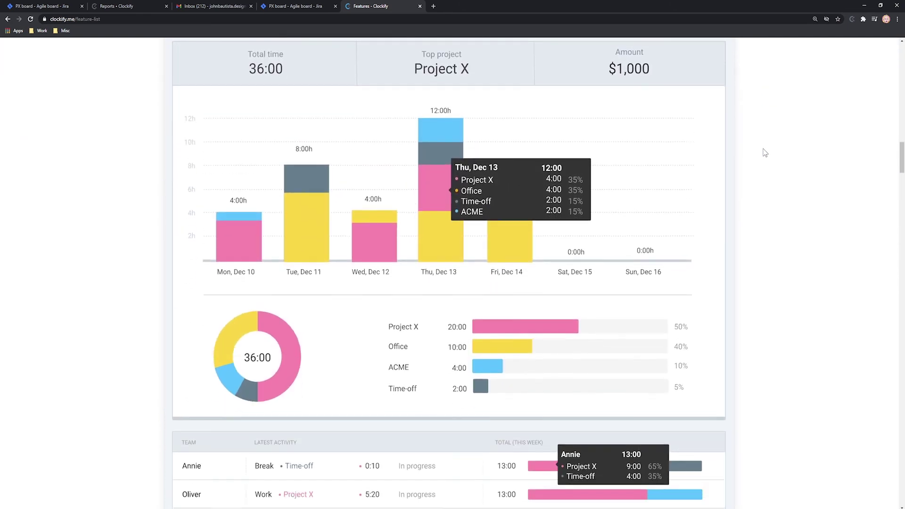
scroll(763, 149, down, 5)
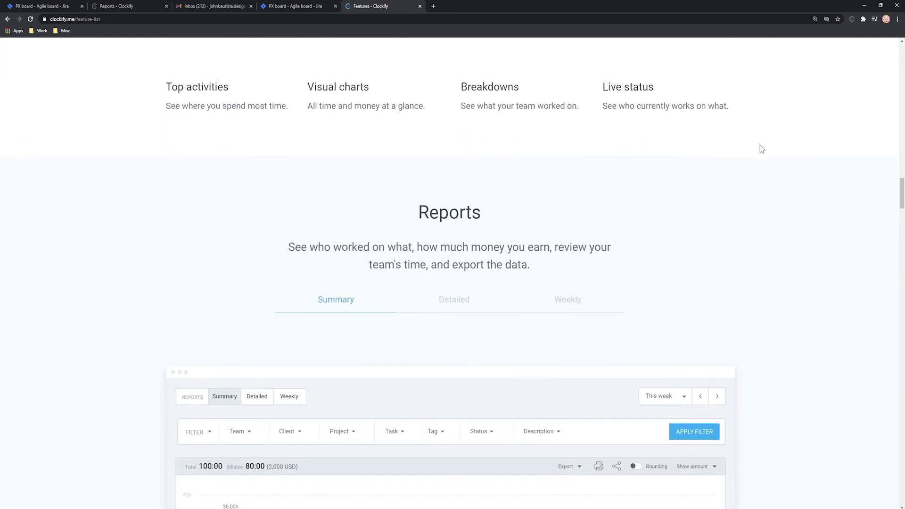
click(447, 194)
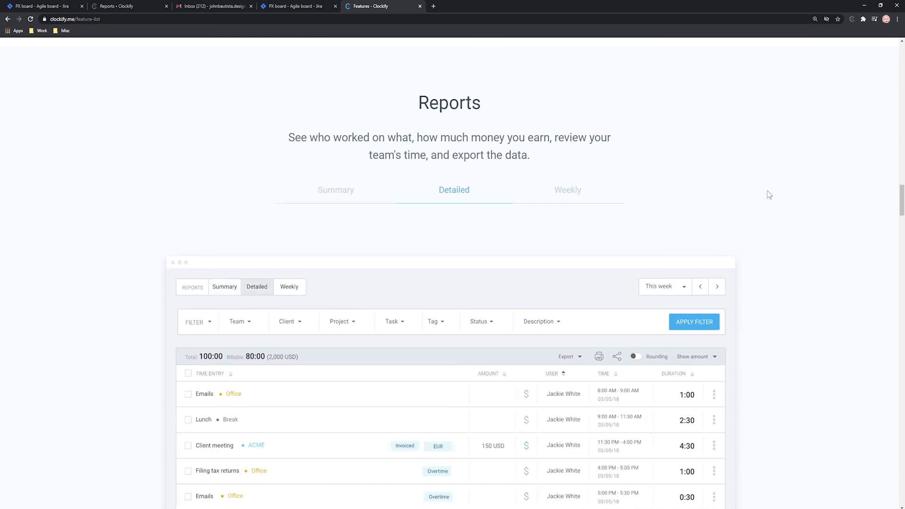
scroll(767, 194, down, 3)
click(573, 49)
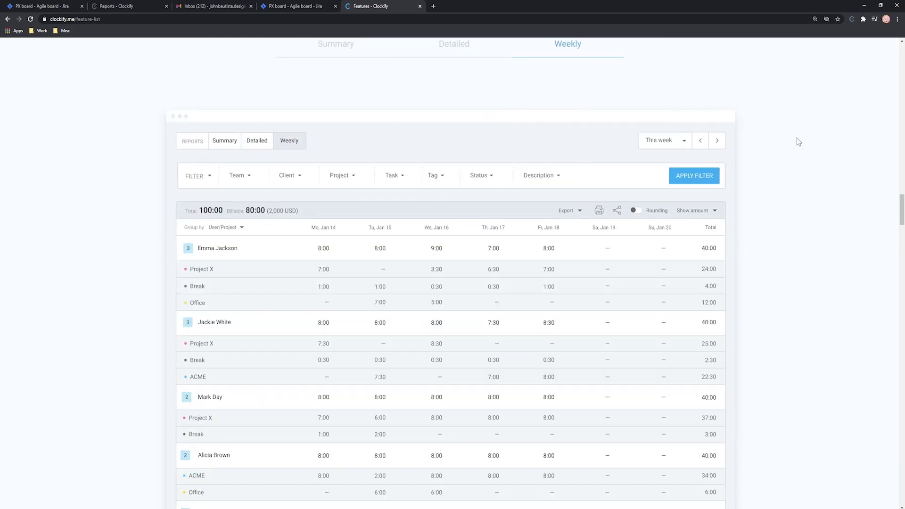